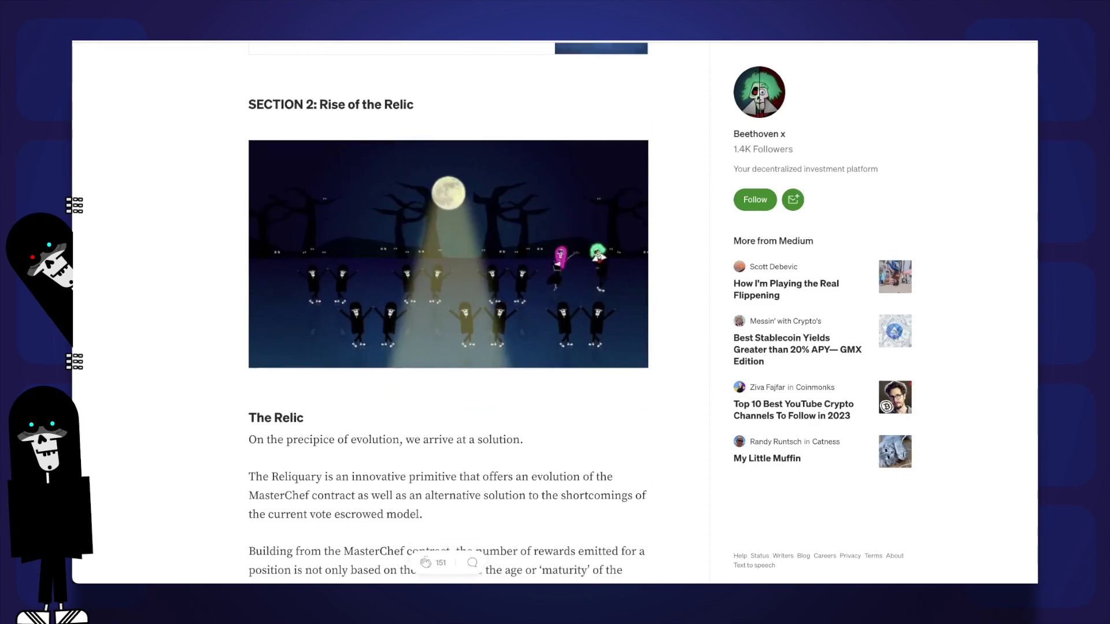
Scroll through the Composability and Relic feature list to the maBEETS page showing no relics yet.
scroll(448, 312, "down", 4)
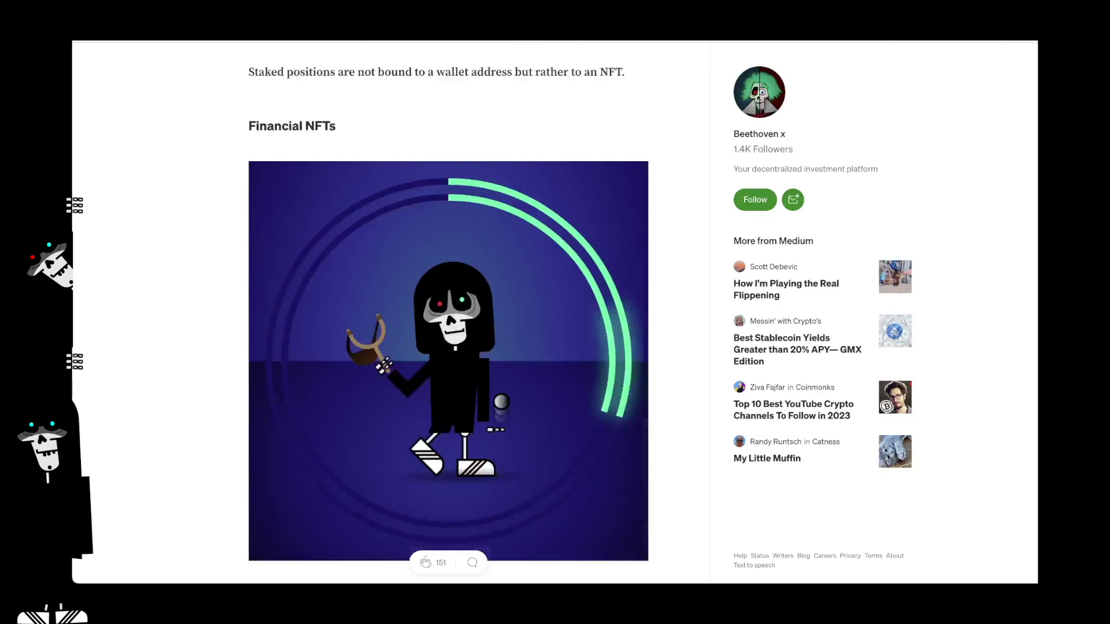
scroll(447, 313, "down", 4)
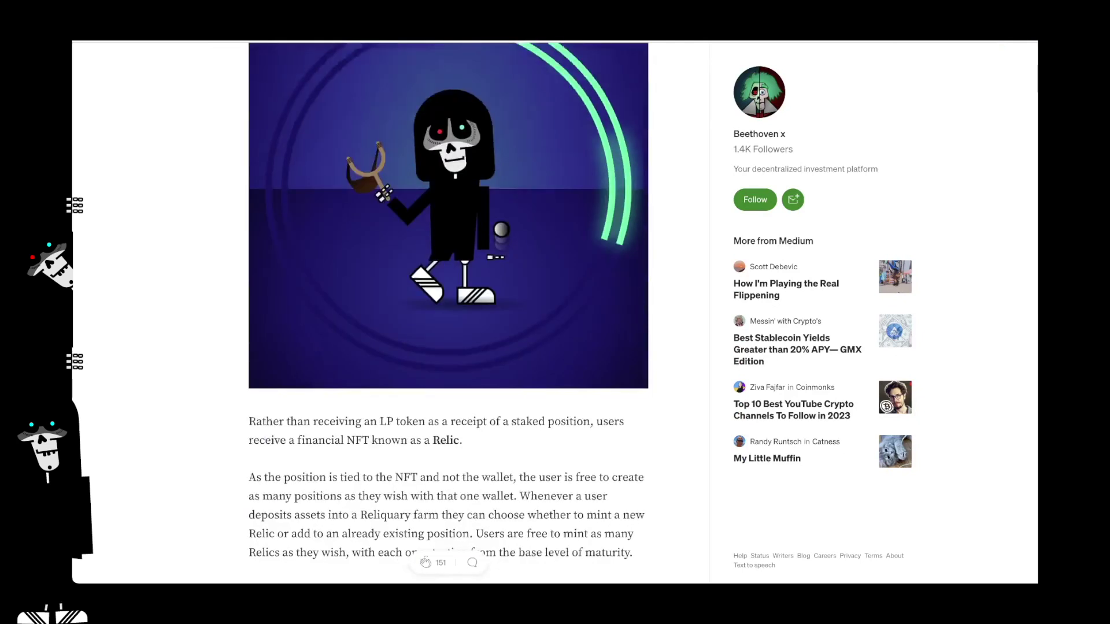
scroll(448, 312, "down", 2)
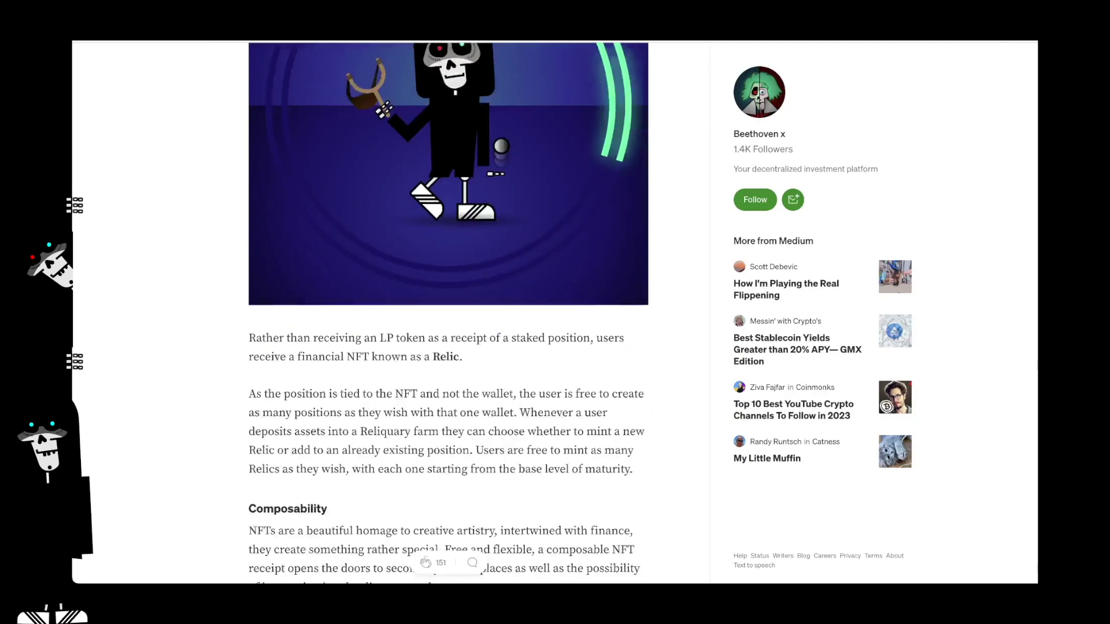
scroll(448, 312, "down", 2)
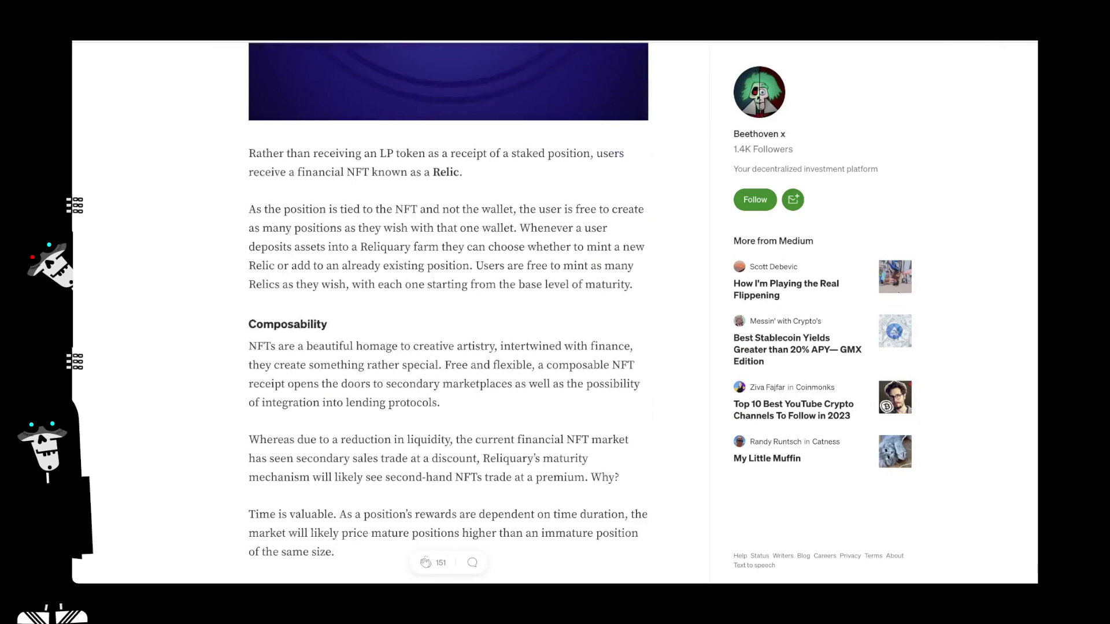
scroll(448, 312, "down", 3)
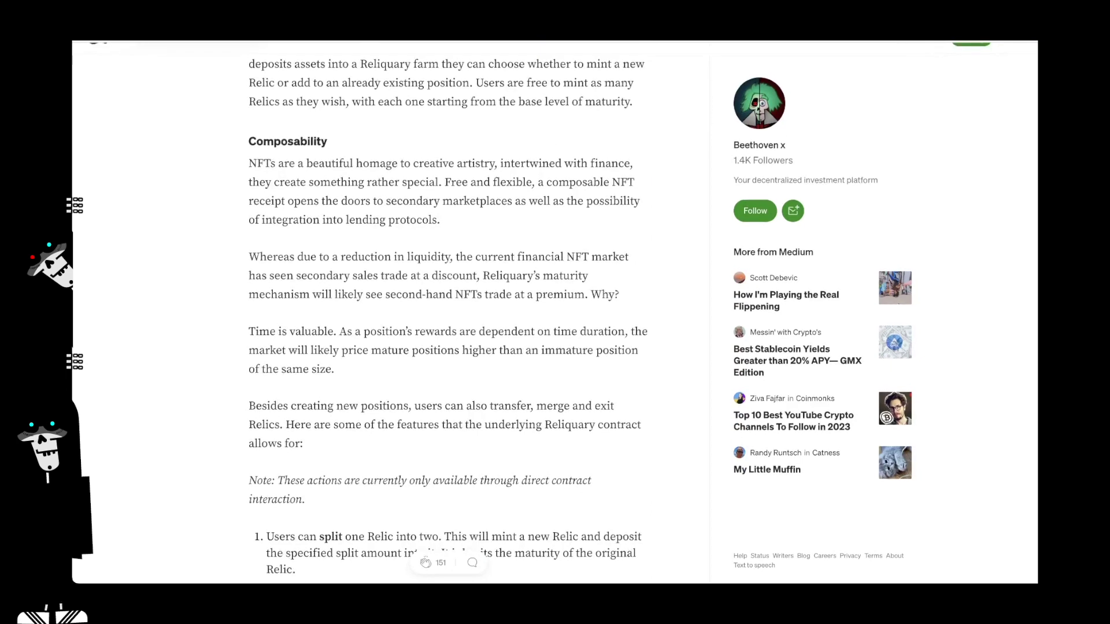
scroll(448, 312, "down", 2)
scroll(448, 312, "down", 5)
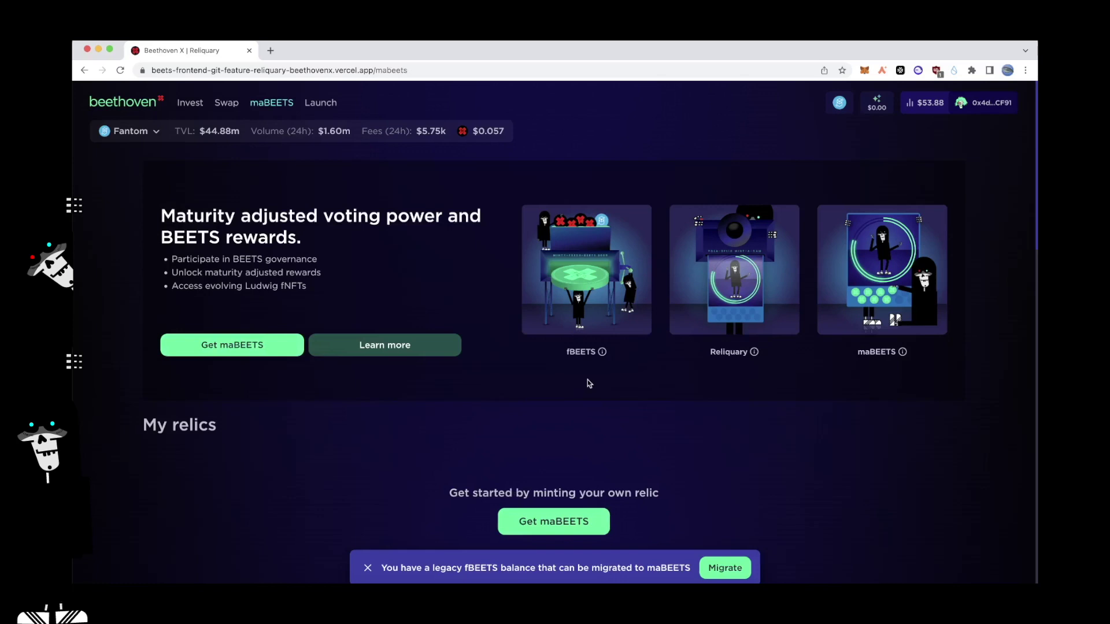
mouse_move(602, 354)
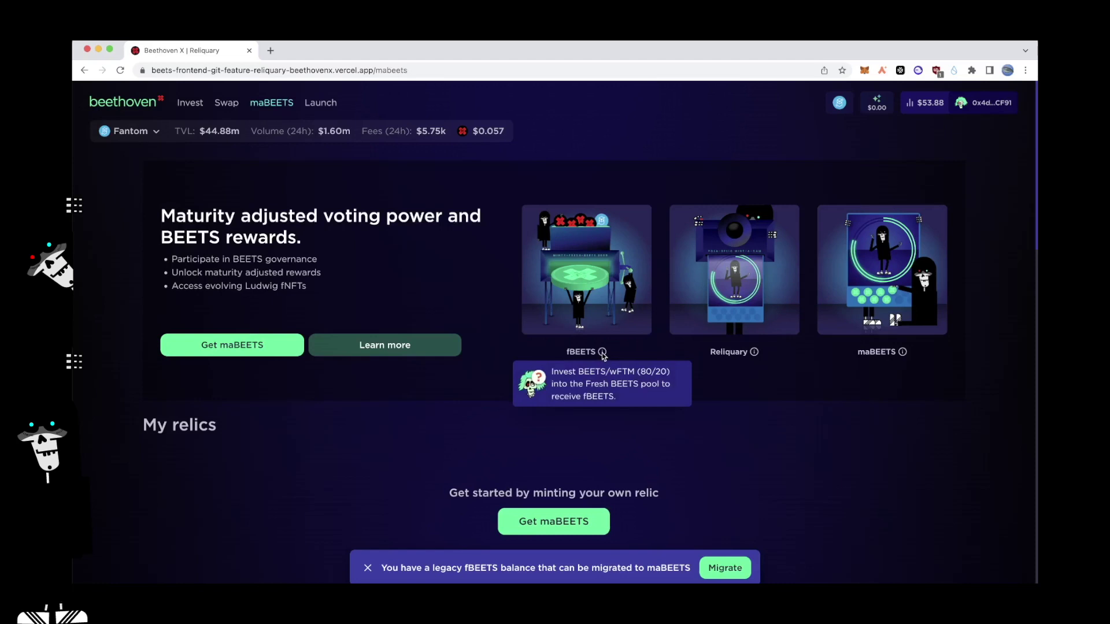
mouse_move(755, 354)
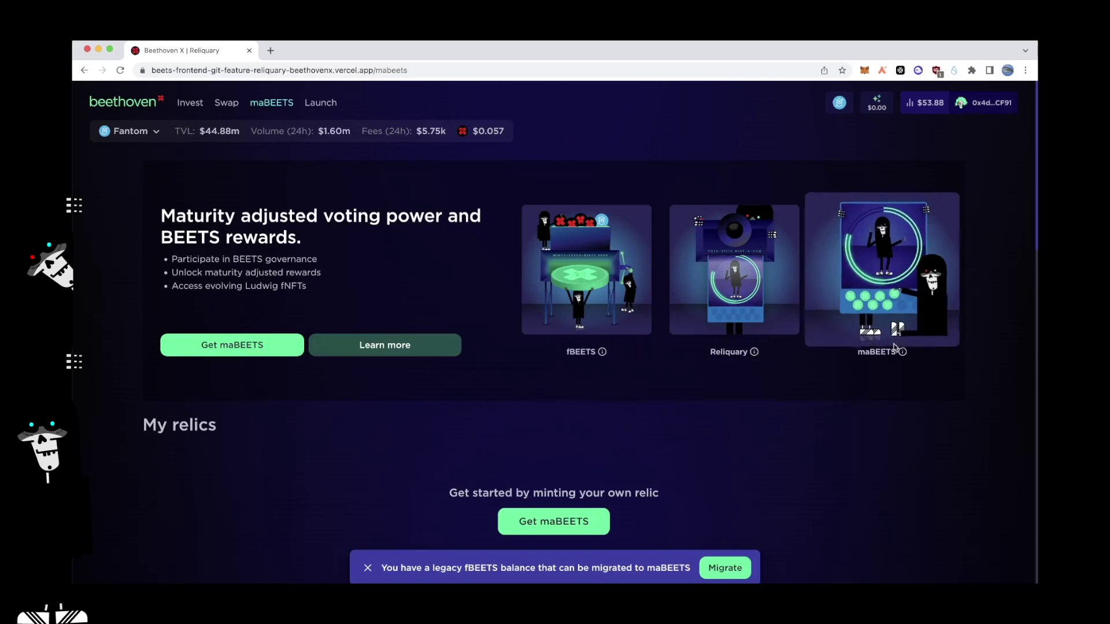
mouse_move(903, 354)
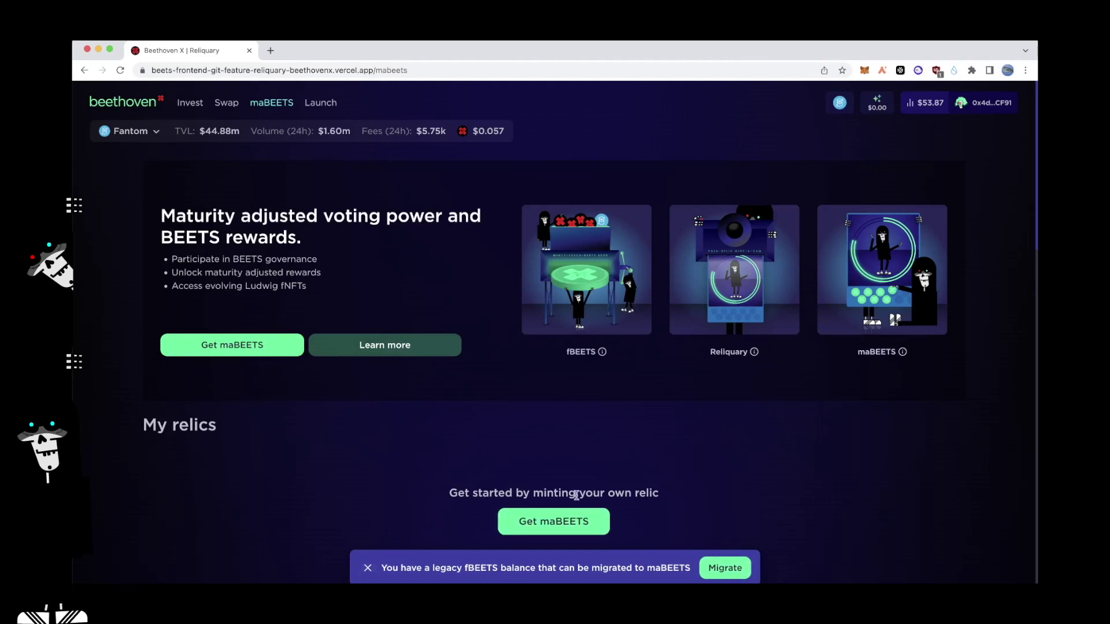
Start migrating the legacy fBEETS, approving fBEETS spending and relic creation in the wallet.
left_click(716, 567)
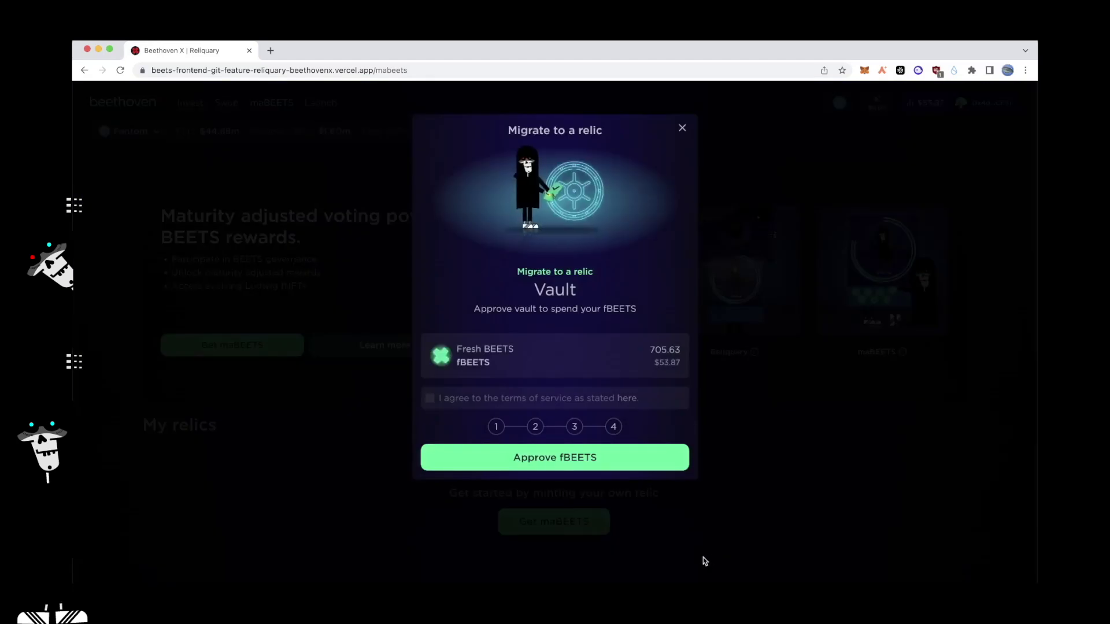
left_click(577, 469)
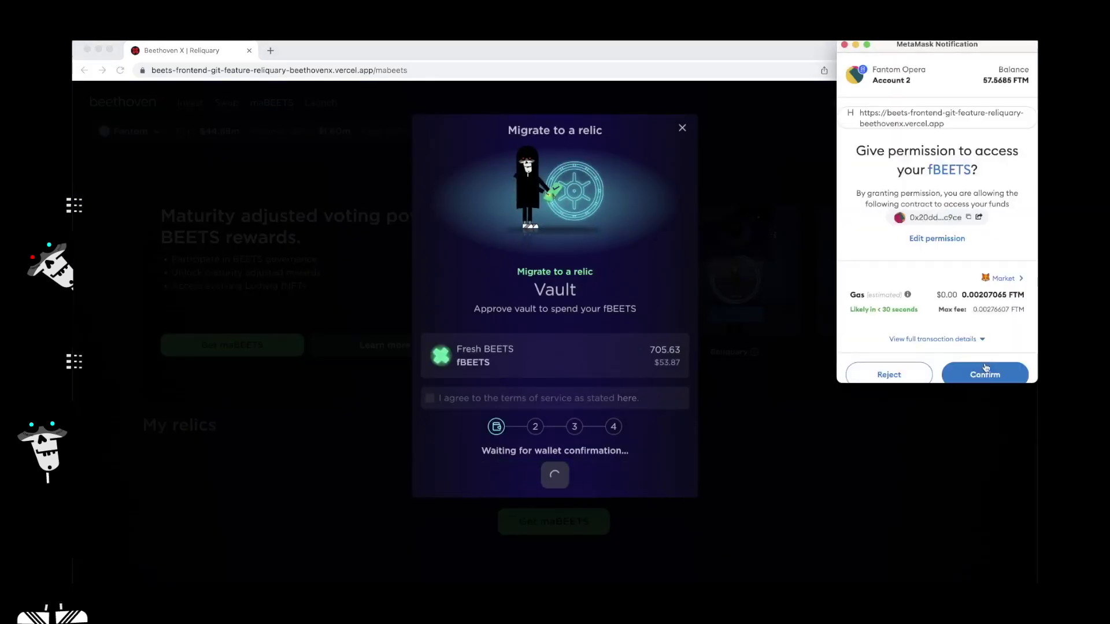
left_click(983, 372)
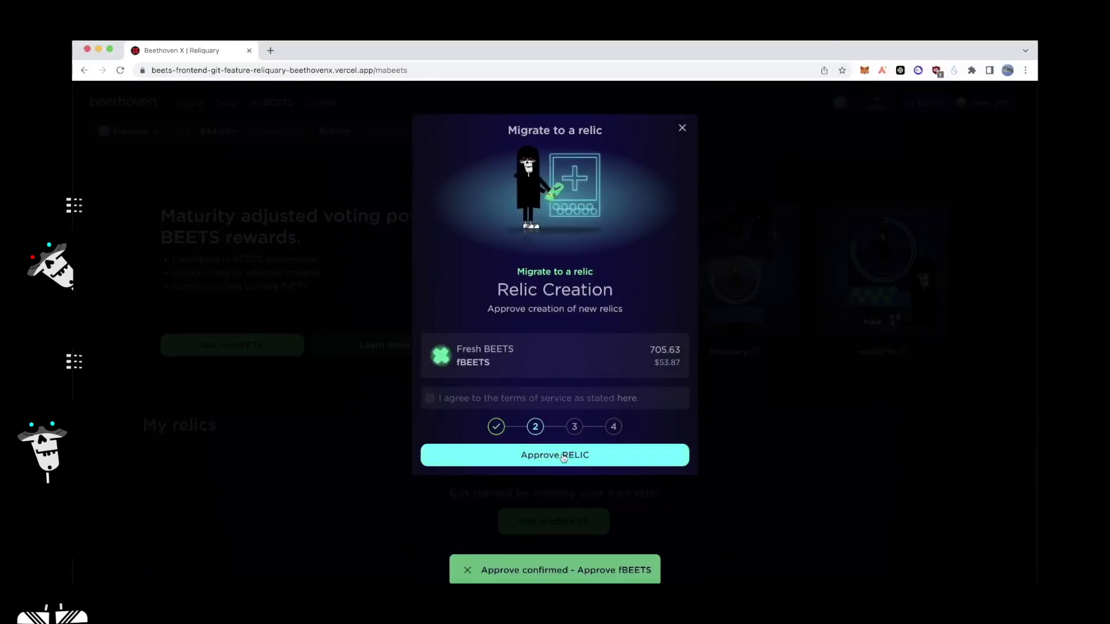
left_click(630, 454)
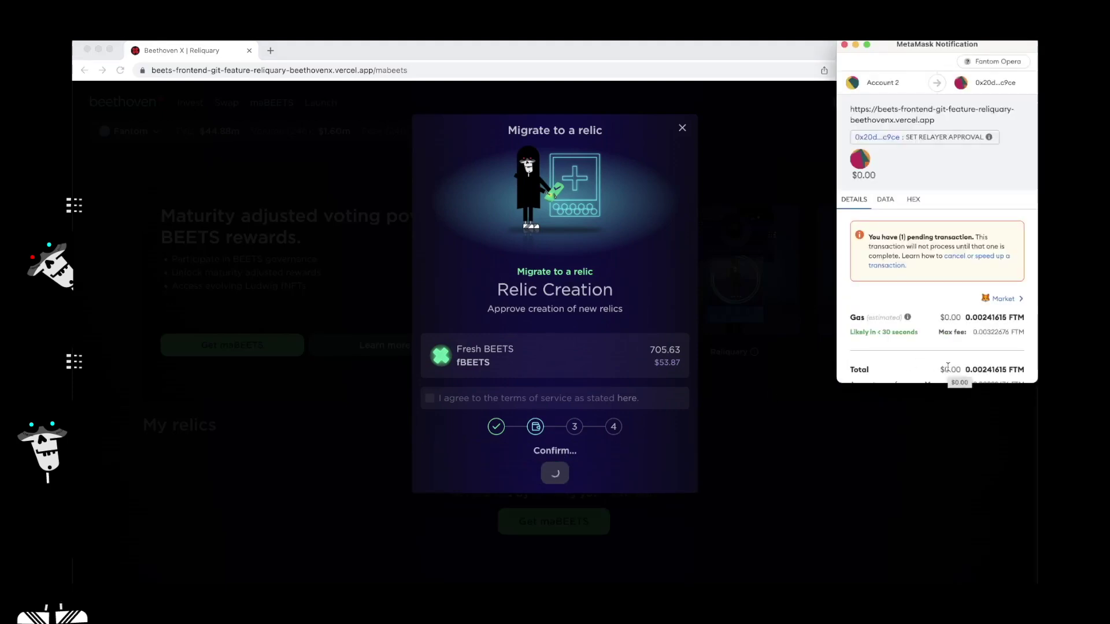
scroll(965, 366, "down", 2)
left_click(965, 365)
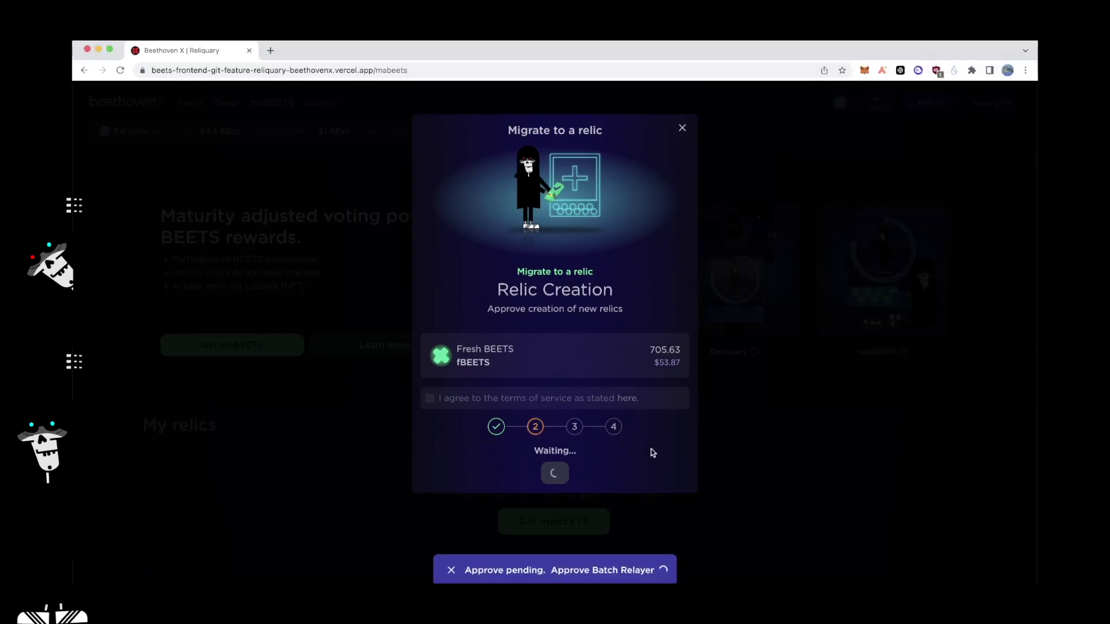
Approve deposit, withdraw and claim transactions and grant access to all Reliquary Deposit NFTs.
left_click(650, 457)
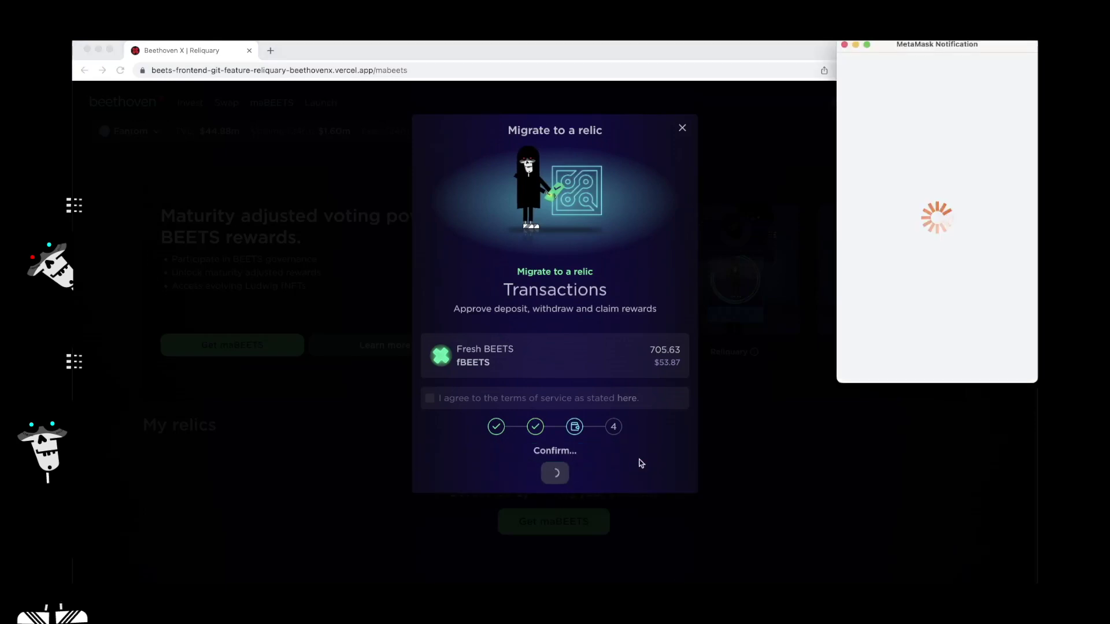
left_click(990, 370)
left_click(937, 288)
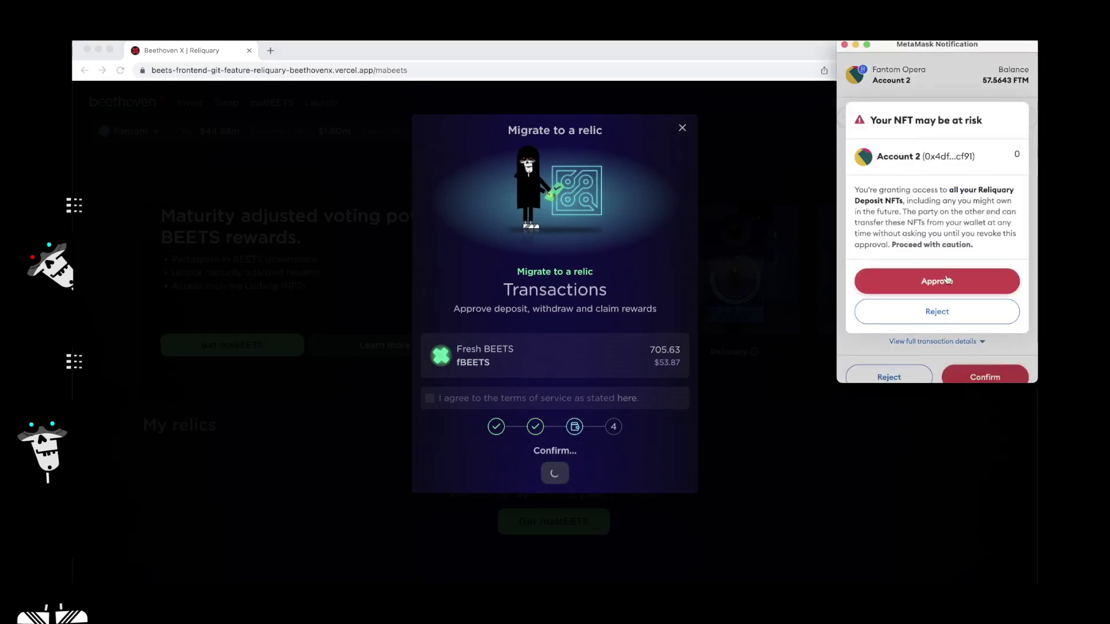
left_click(641, 455)
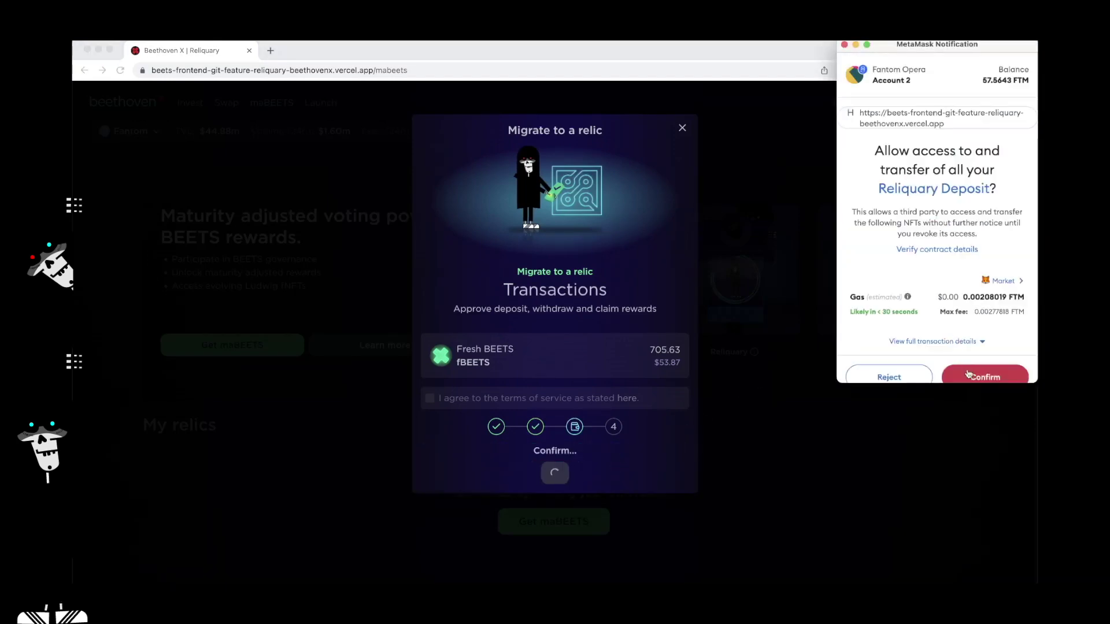
left_click(977, 374)
left_click(939, 281)
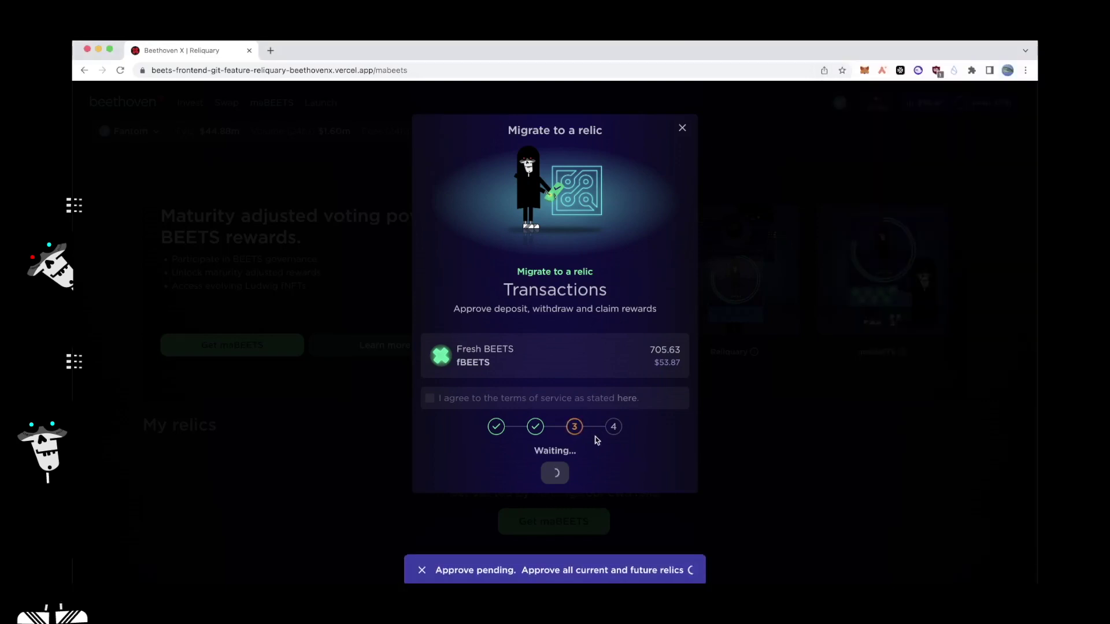
Accept the terms and complete migrating 705.63 fBEETS into Relic #101, then return to My relics.
left_click(429, 385)
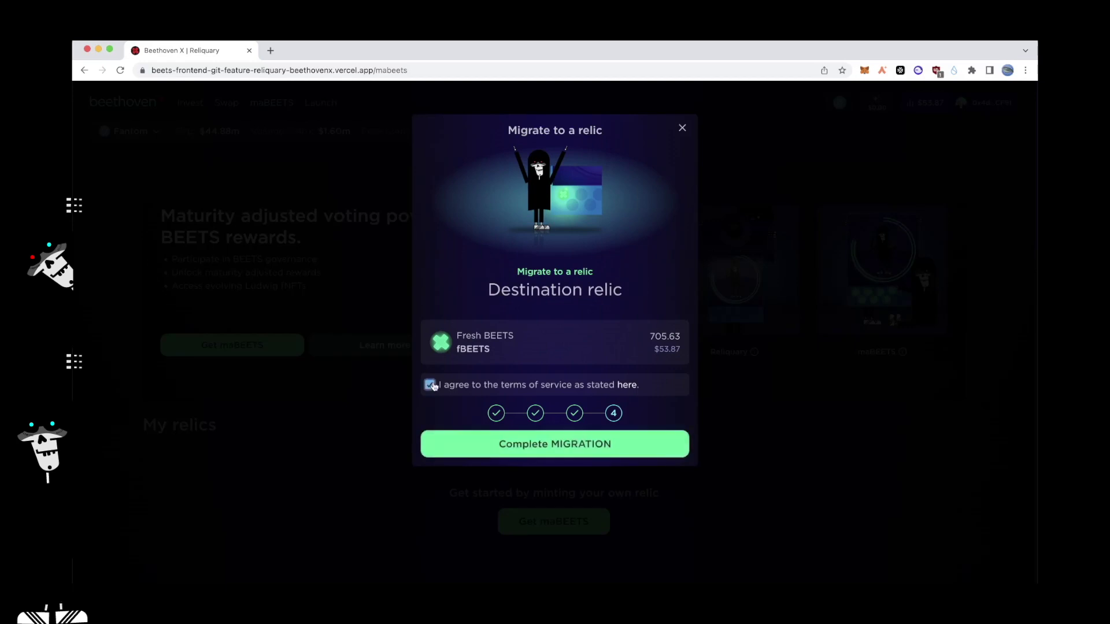
left_click(575, 448)
left_click(962, 364)
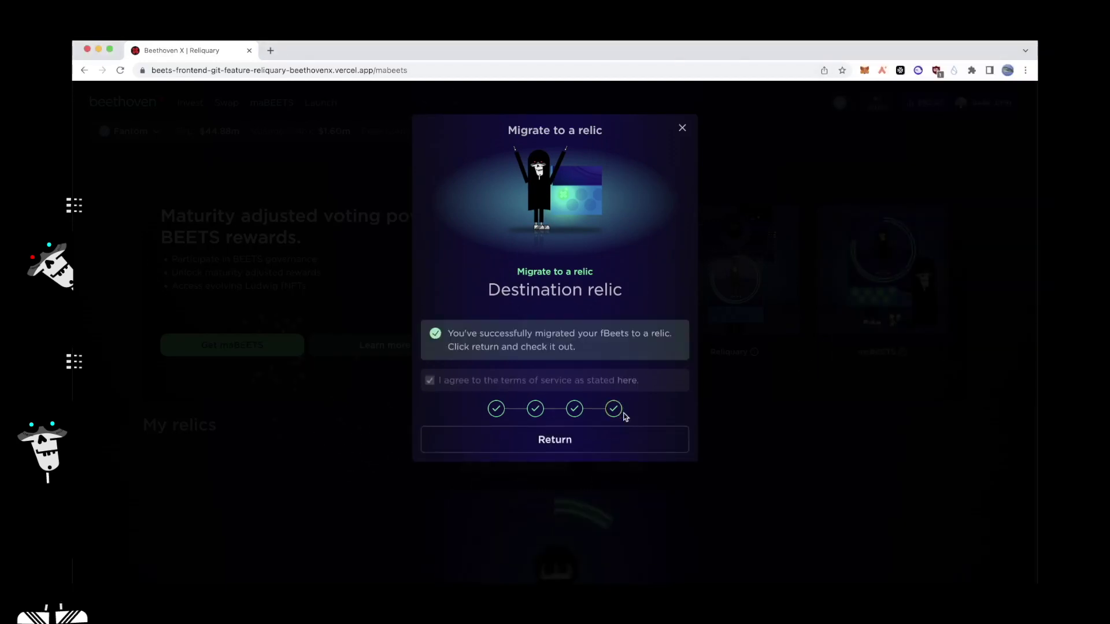
left_click(599, 442)
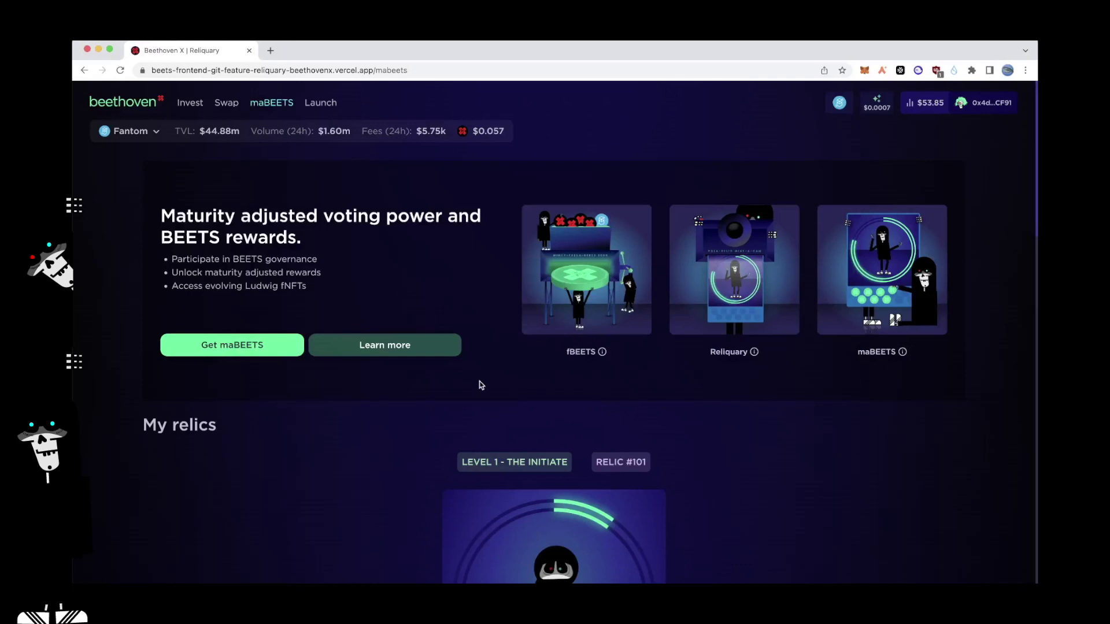
Preview a 100% proportional $10.21 investment of 4.4955 wFTM and 143.15 BEETS, and approve wFTM.
left_click(262, 345)
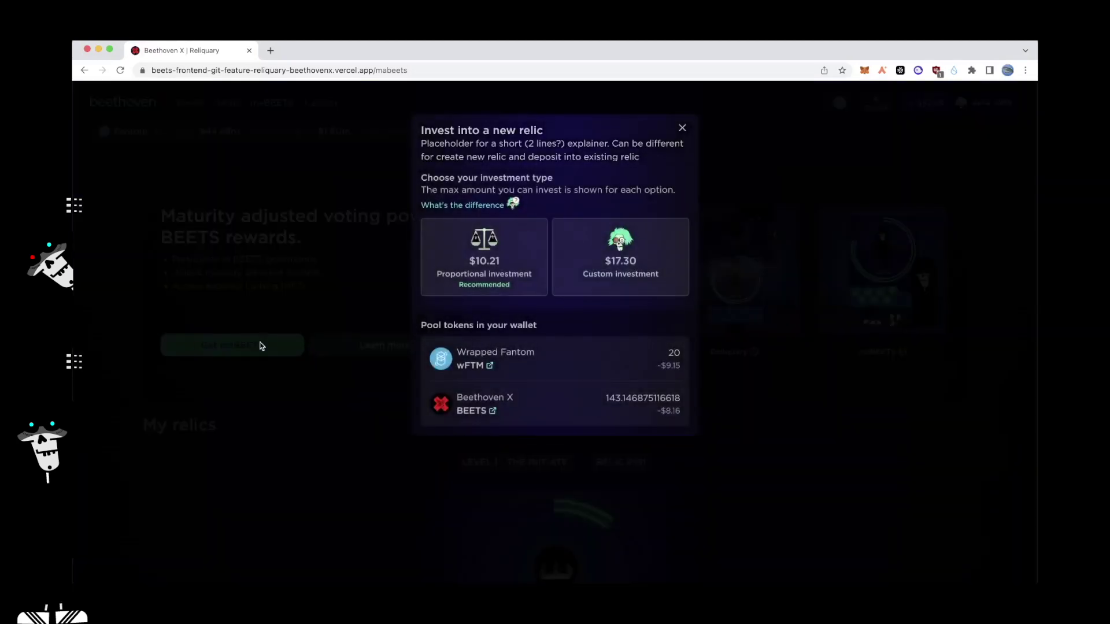
left_click(480, 273)
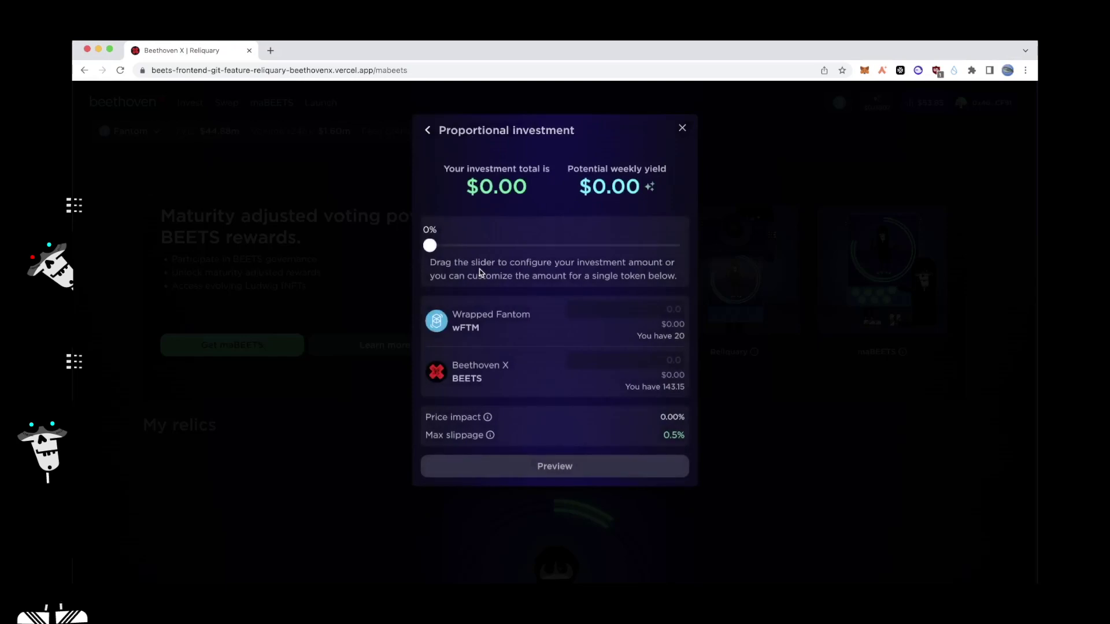
left_click(586, 311)
left_click_drag(429, 245, 682, 225)
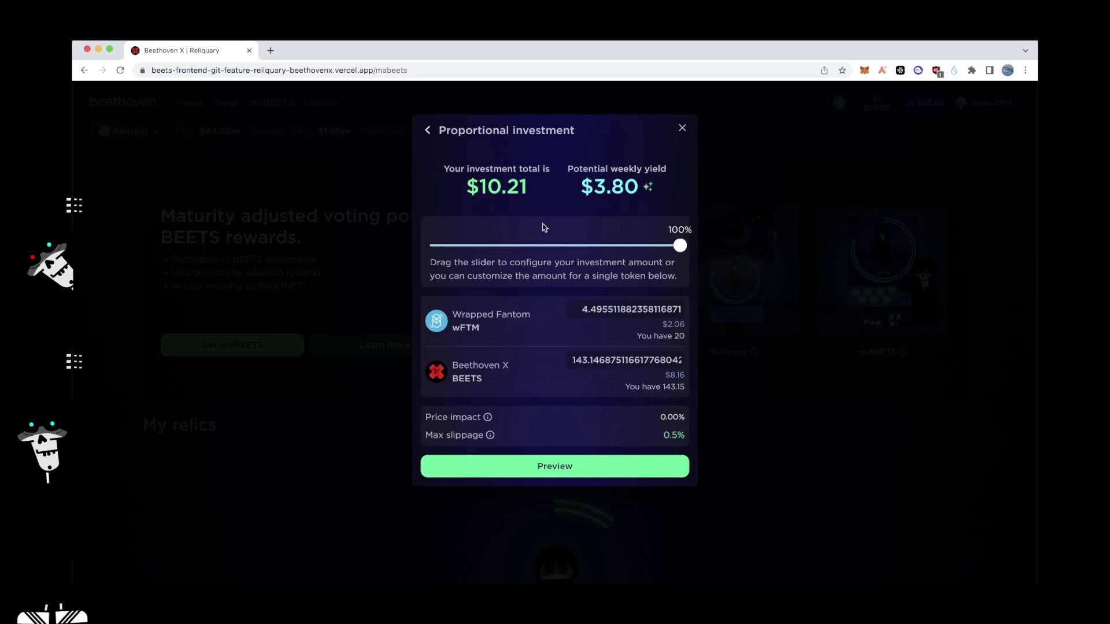
left_click(569, 468)
left_click(569, 516)
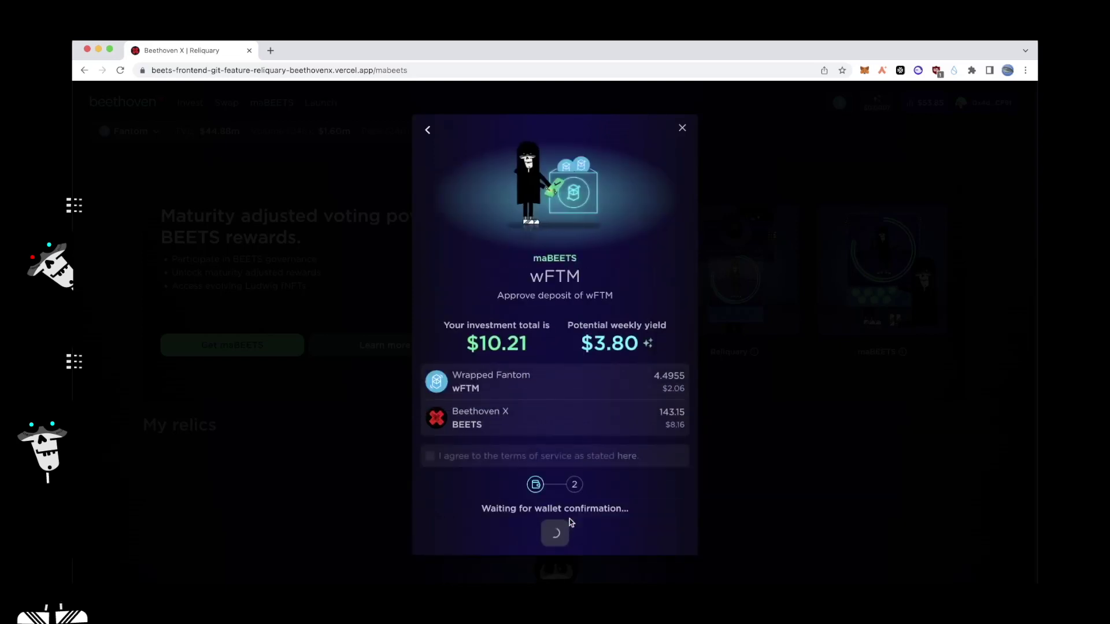
left_click(981, 354)
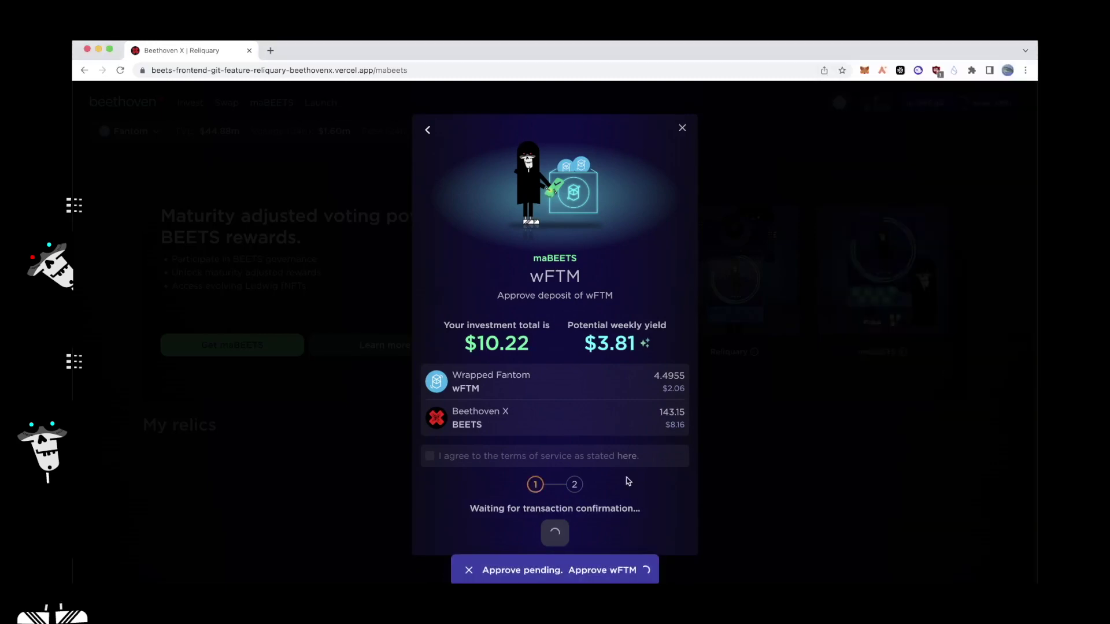
Accept the terms and create the new relic with the $10.22 deposit, confirming in MetaMask.
left_click(429, 443)
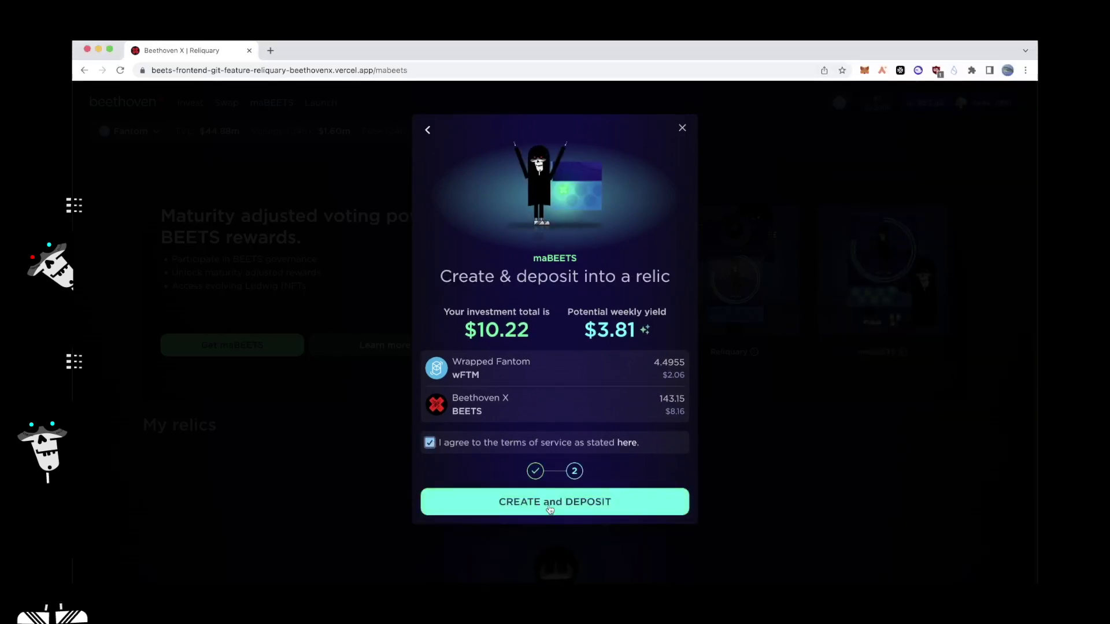
left_click(570, 498)
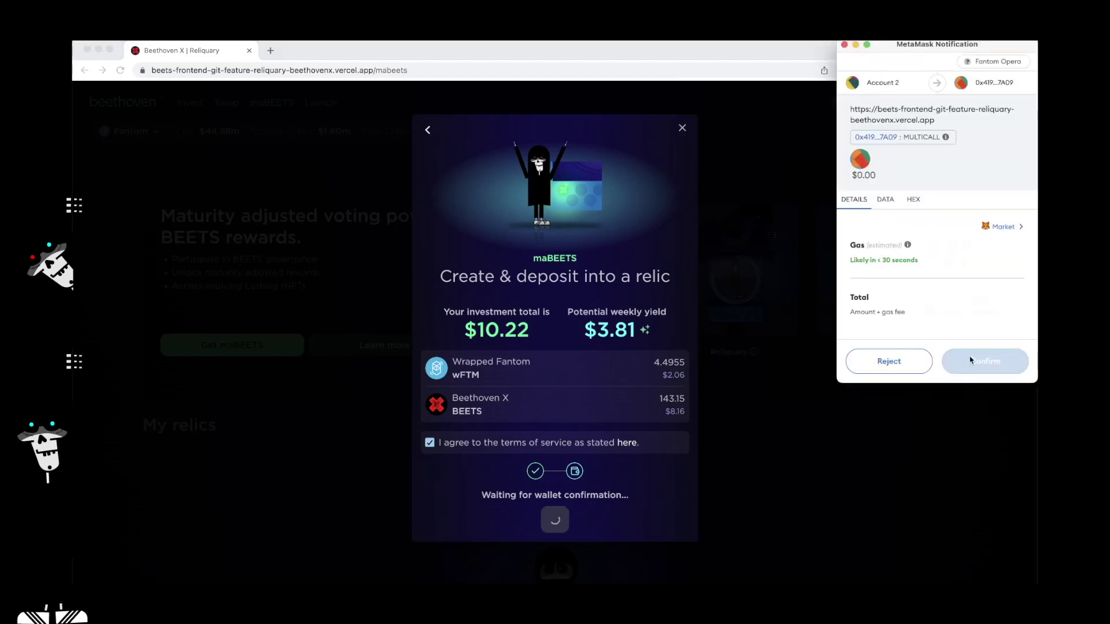
left_click(975, 361)
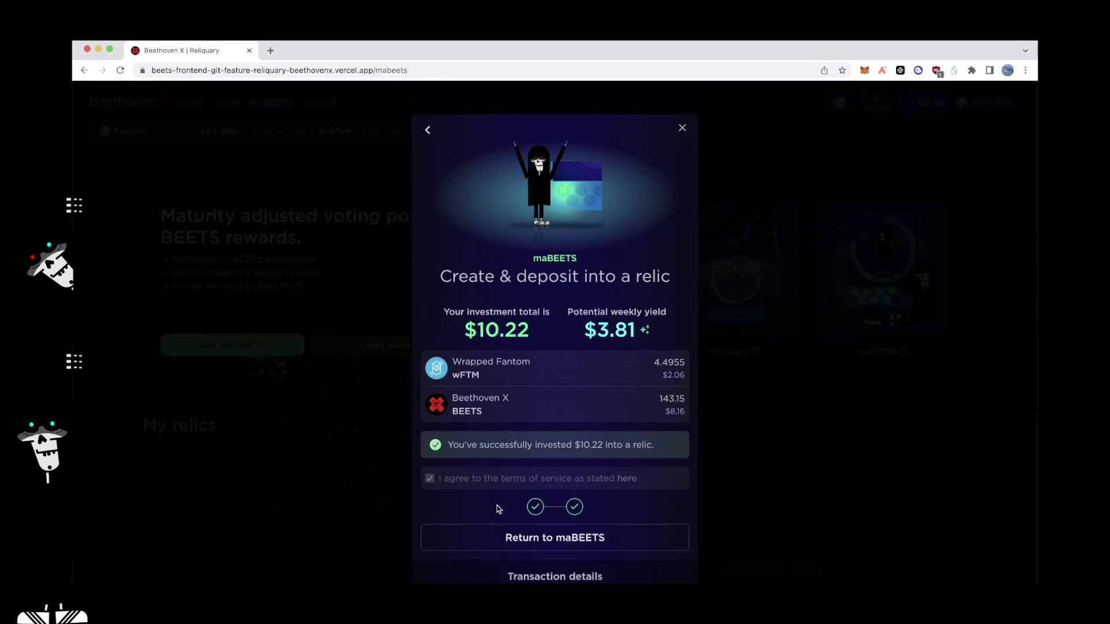
scroll(498, 508, "down", 1)
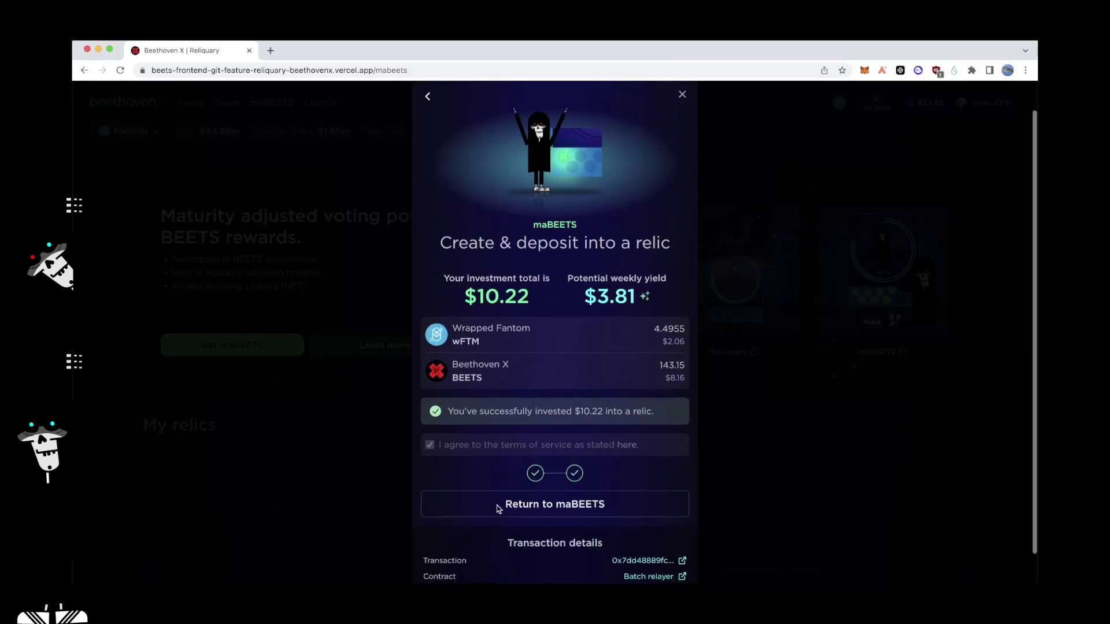
Return to the maBEETS page and scroll down to the My relics section.
left_click(497, 505)
scroll(539, 500, "down", 5)
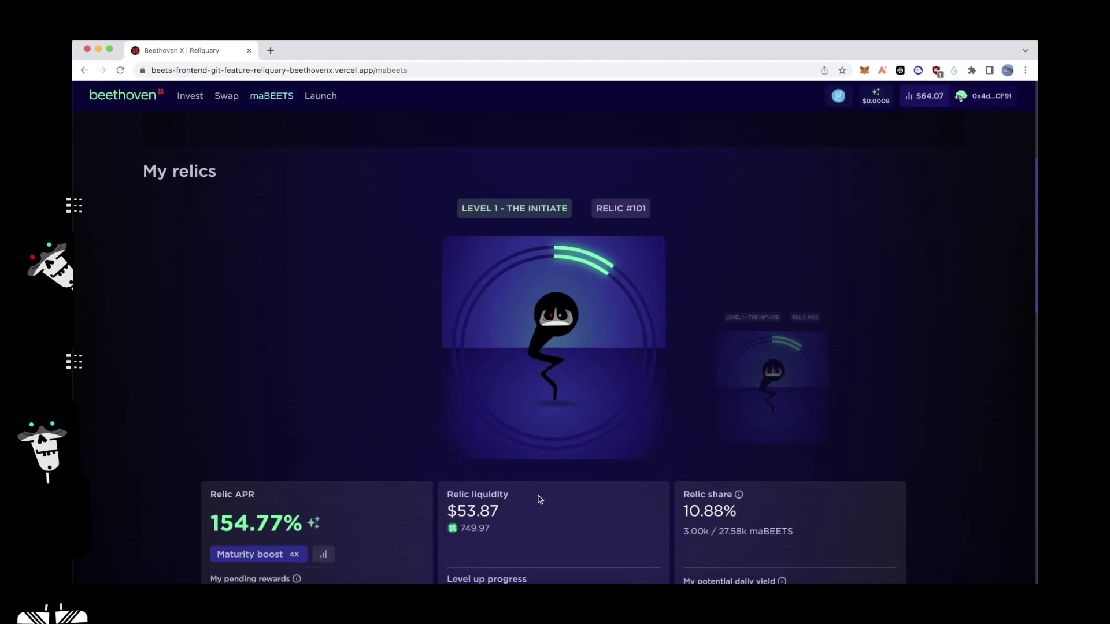
scroll(539, 500, "up", 2)
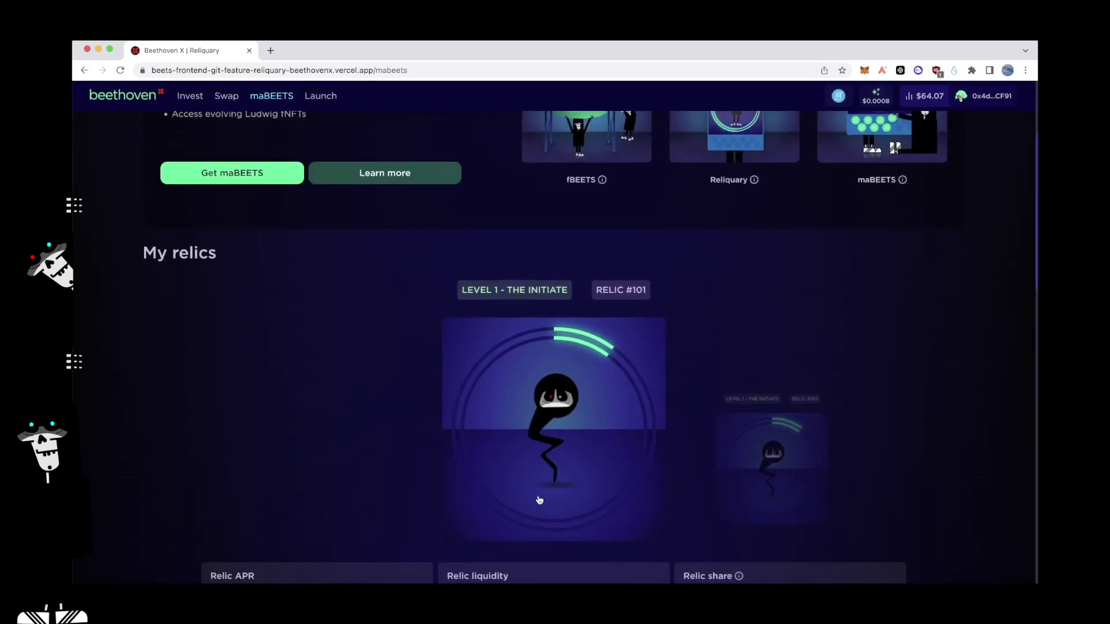
scroll(539, 499, "down", 10)
scroll(538, 500, "down", 5)
scroll(761, 339, "up", 12)
scroll(760, 339, "down", 1)
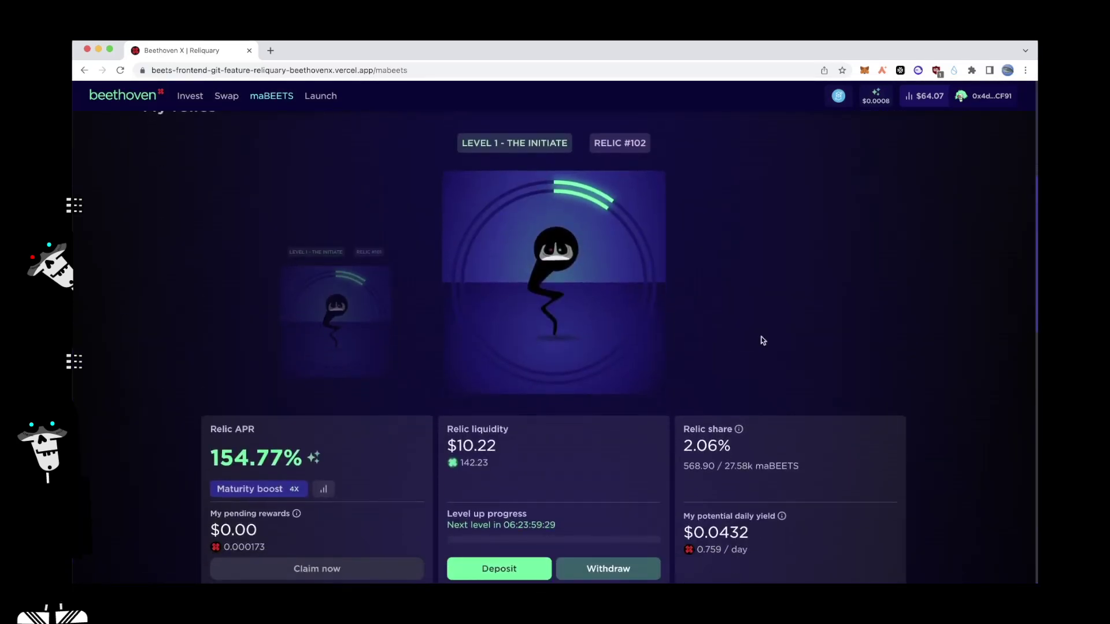
scroll(763, 341, "down", 1)
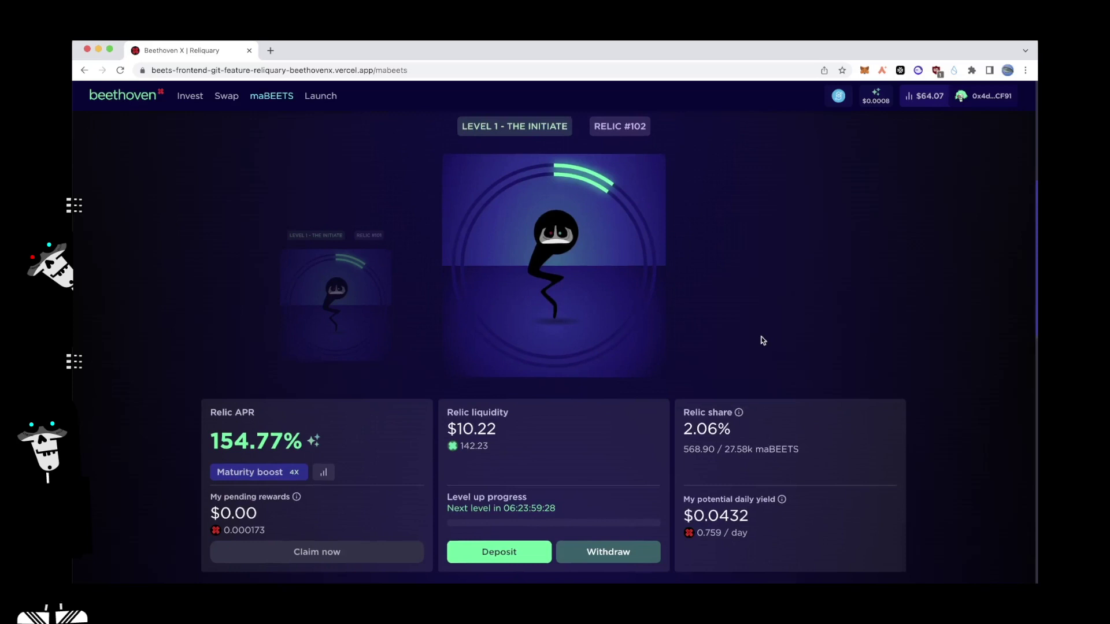
scroll(538, 496, "down", 3)
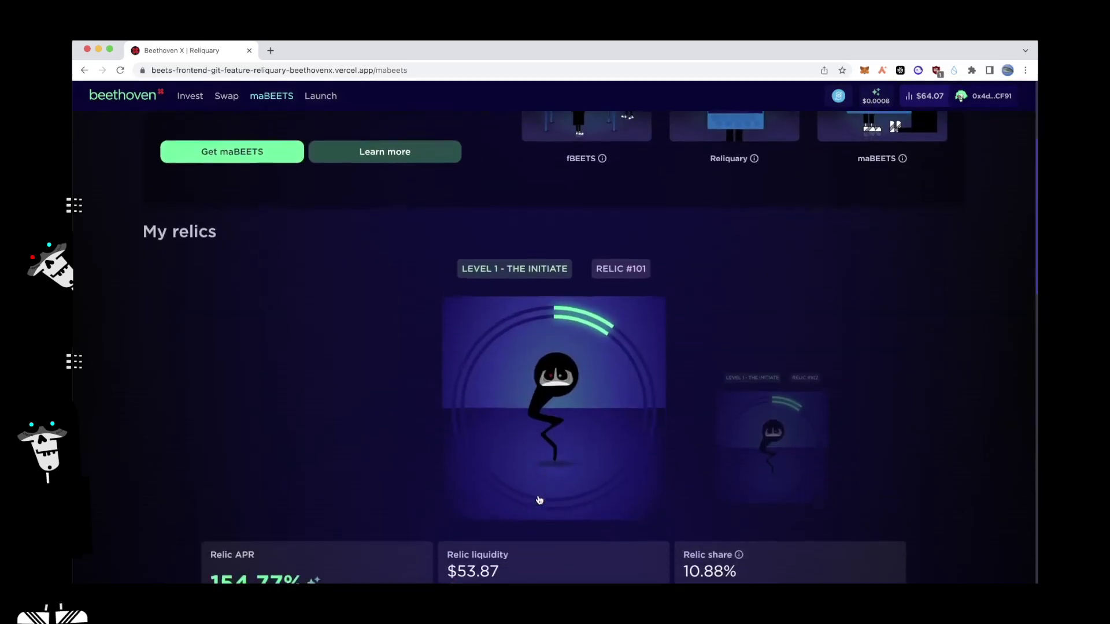
scroll(539, 499, "up", 1)
scroll(539, 499, "down", 3)
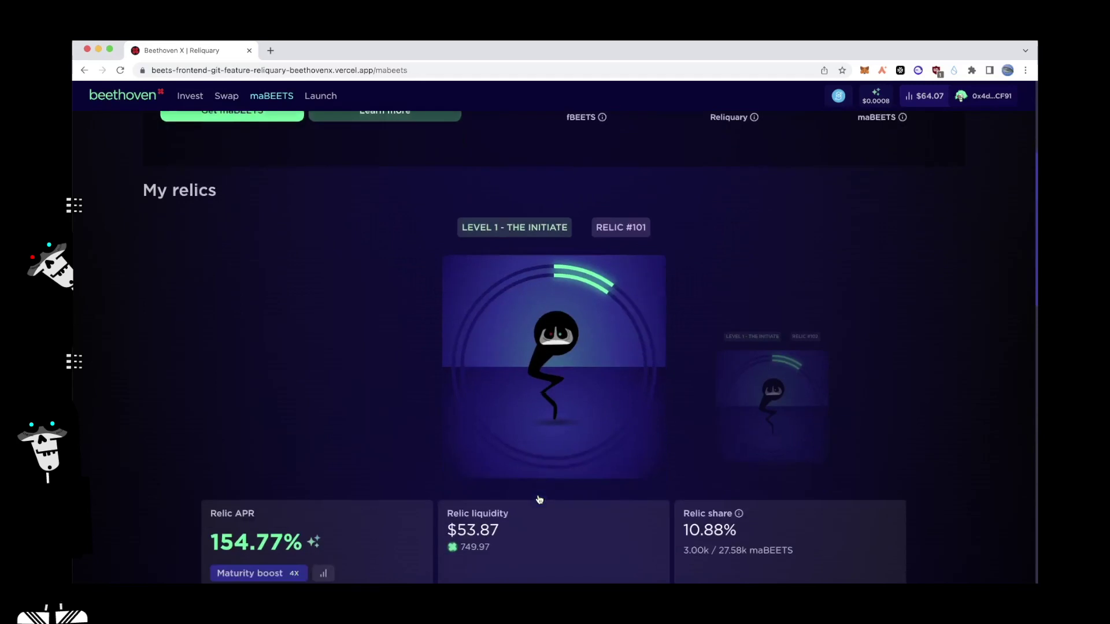
Centre Relic #102, with $10.22 liquidity and a 2.06% share, in the relic carousel.
left_click(762, 376)
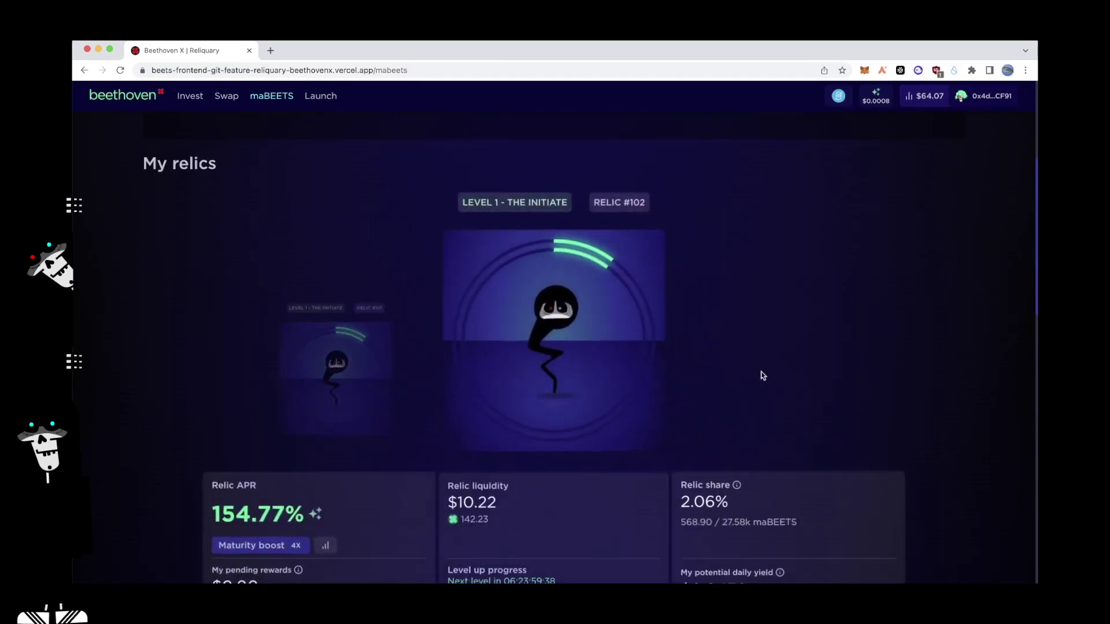
left_click(340, 349)
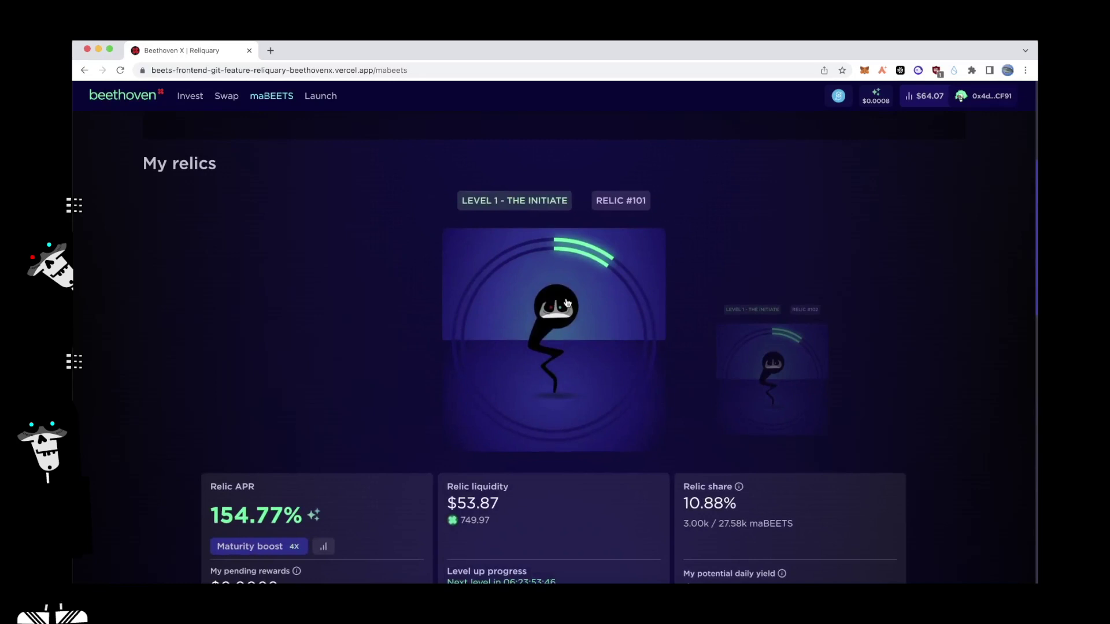
left_click(763, 341)
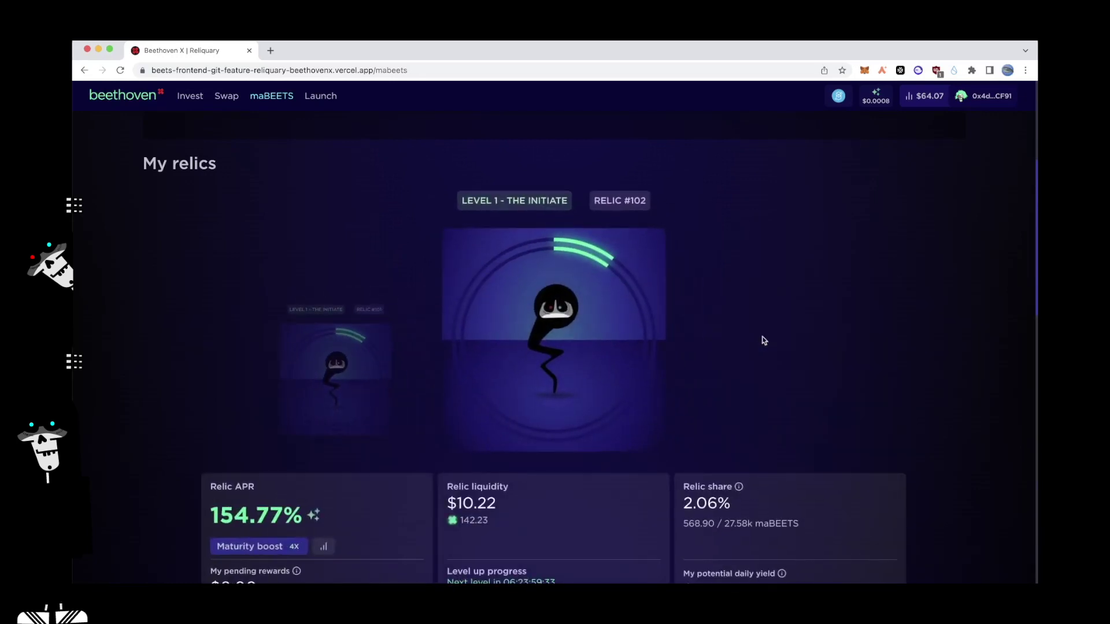
Review Relic #101's stats: $53.87 liquidity, 10.88% share and 154.77% APR.
scroll(762, 341, "down", 2)
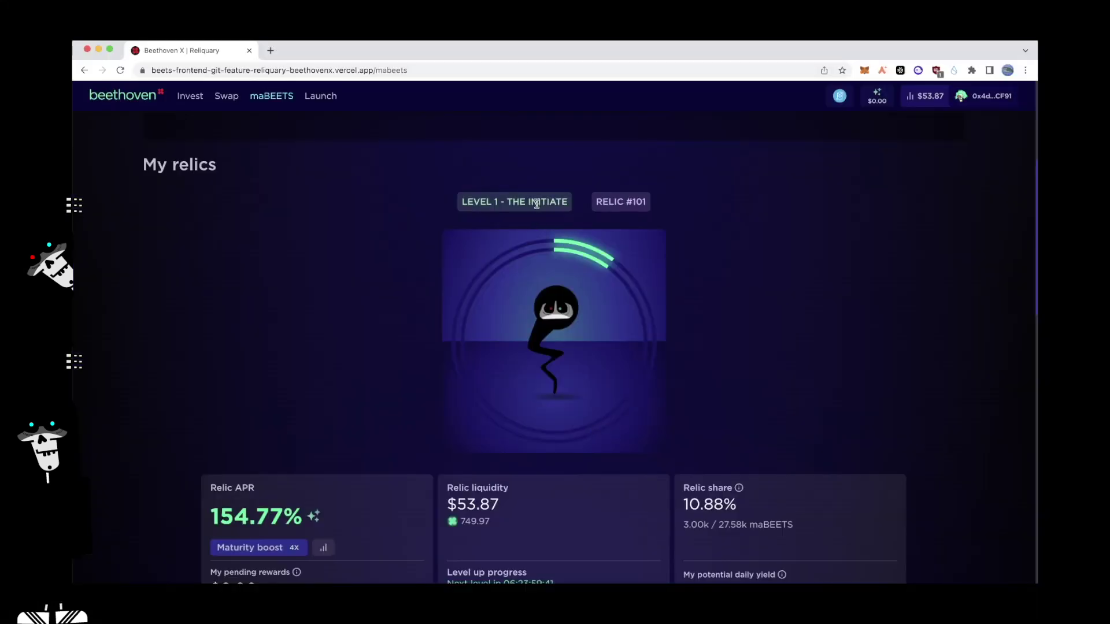
Scroll to the All relics statistics: $142.56 TVL, 1.94 average level, 43 relics.
scroll(543, 260, "down", 3)
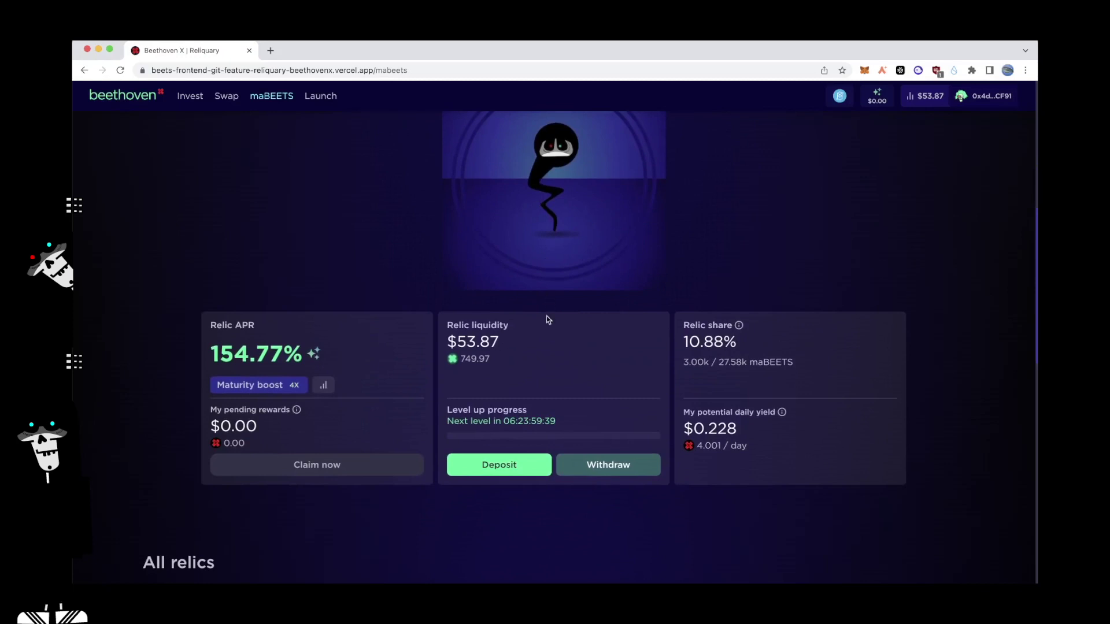
scroll(544, 370, "down", 1)
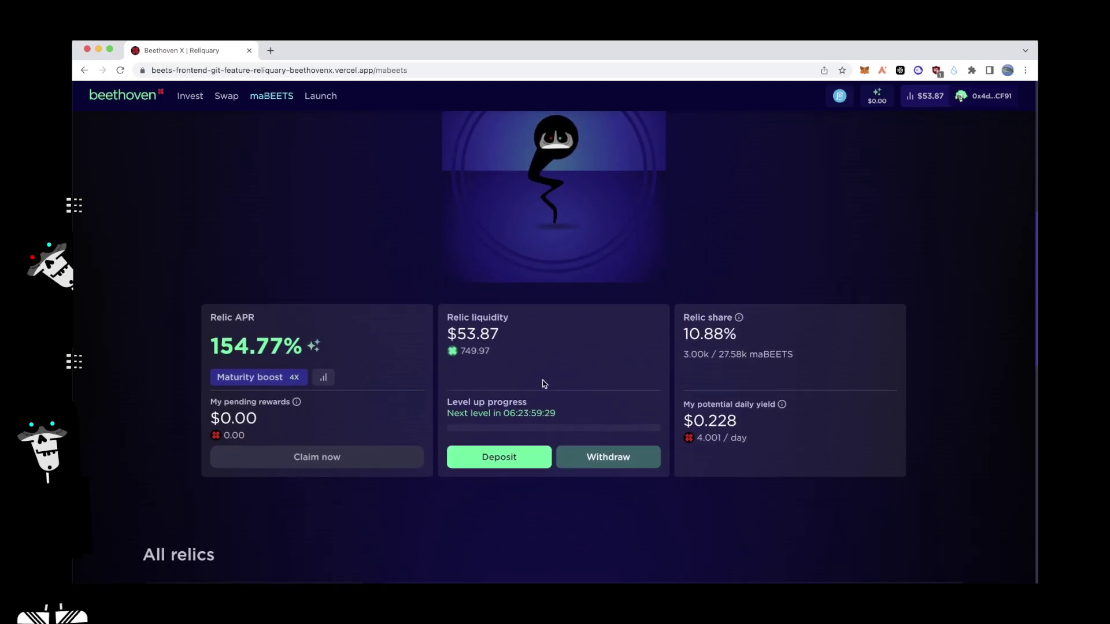
scroll(544, 383, "down", 6)
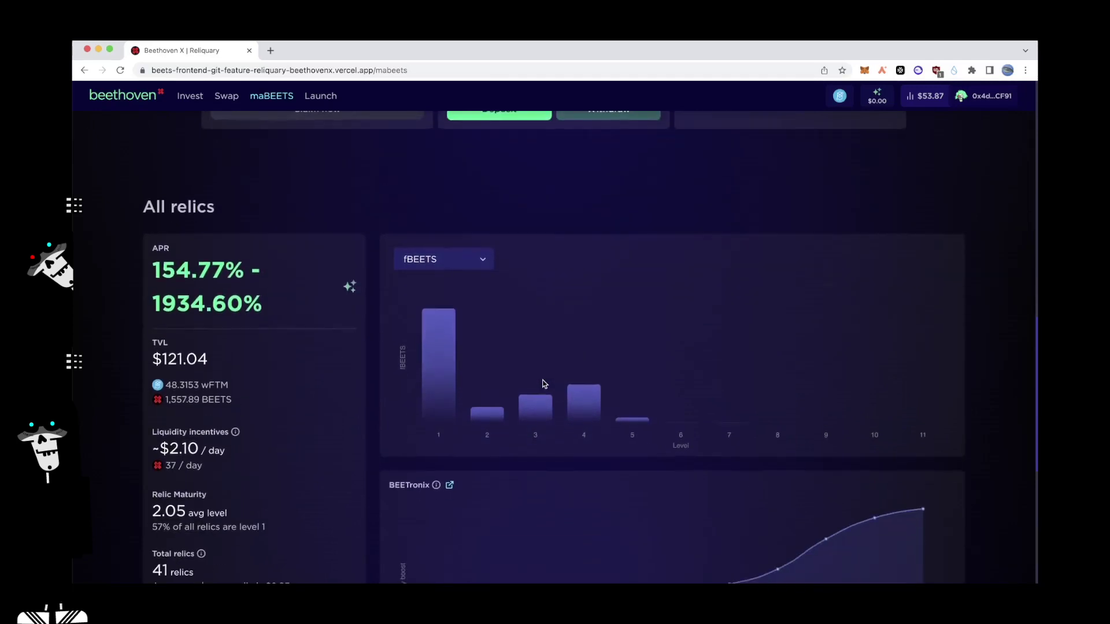
scroll(543, 383, "down", 2)
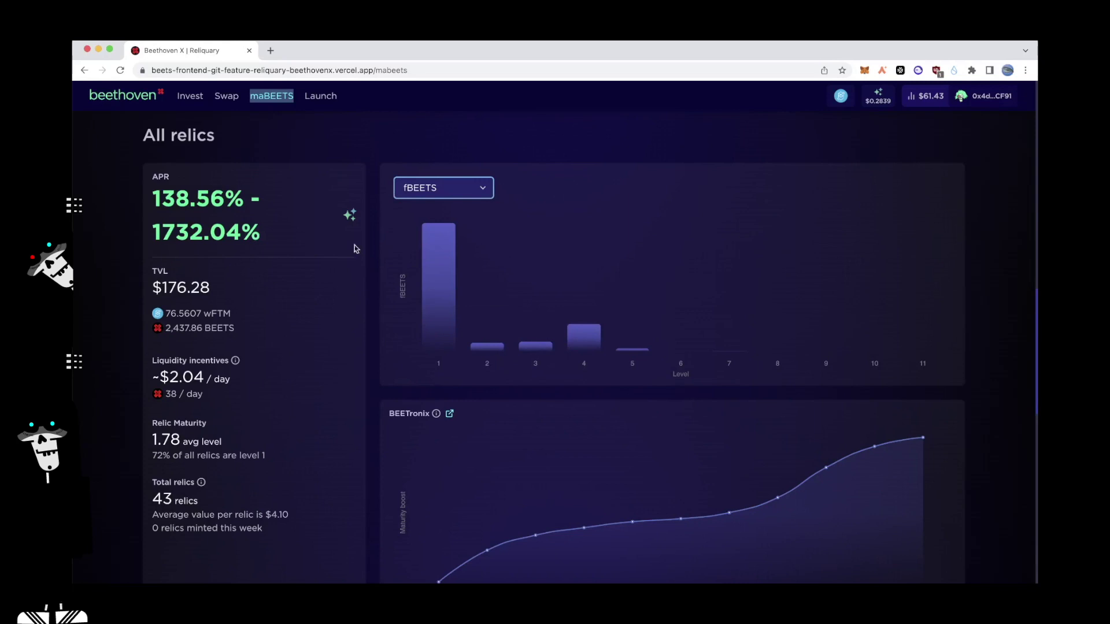
Switch the relics chart to maBEETS, then Relics, then TVL.
left_click(422, 191)
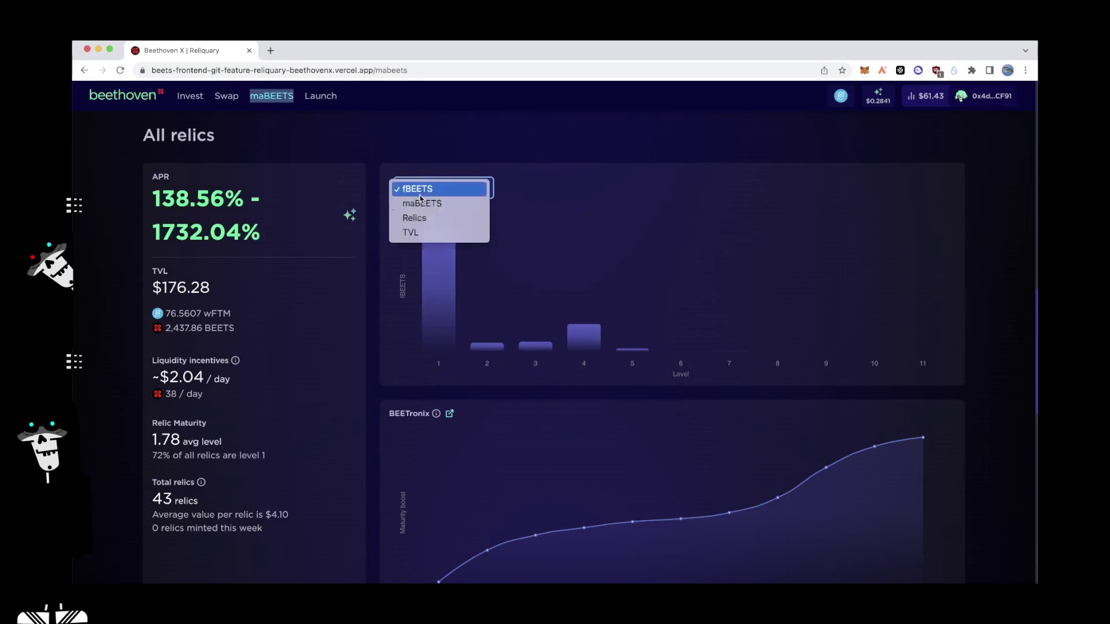
left_click(422, 204)
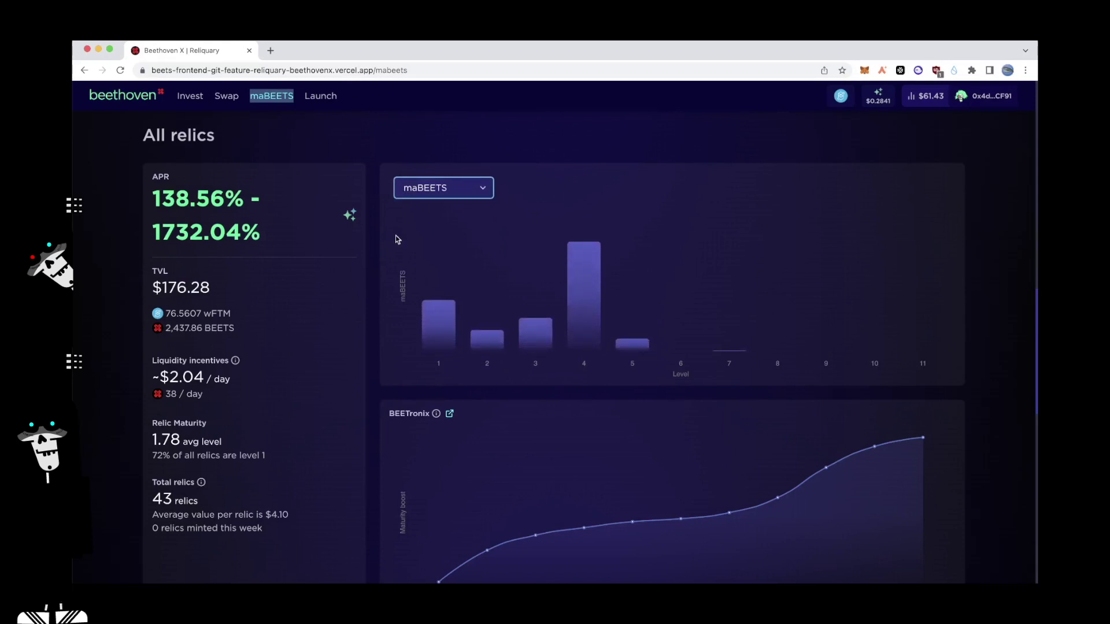
left_click(429, 192)
left_click(429, 203)
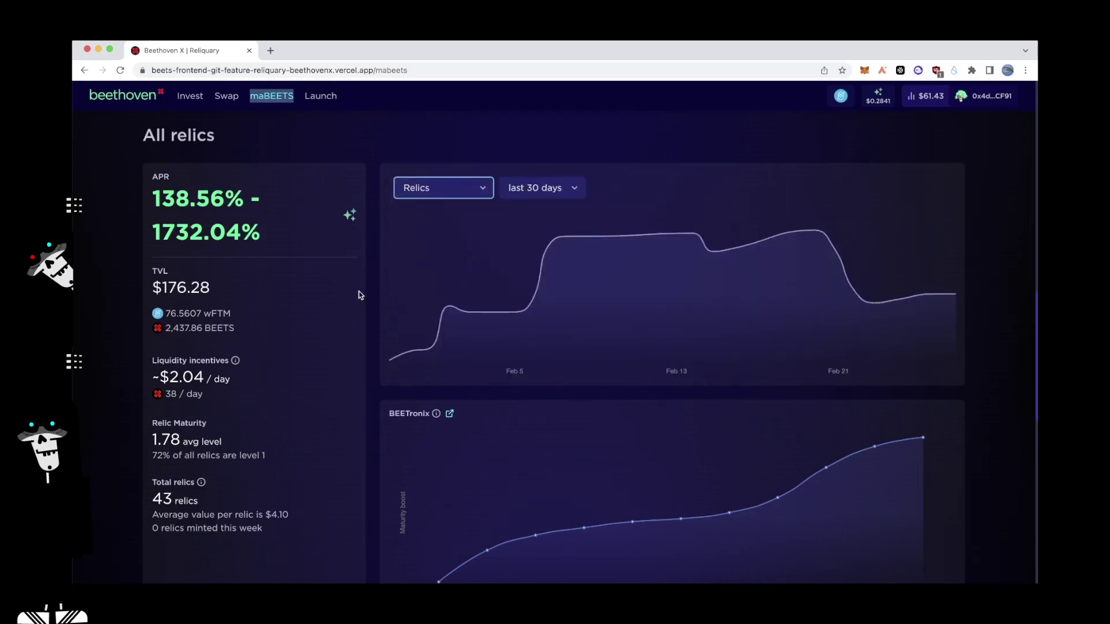
left_click(412, 189)
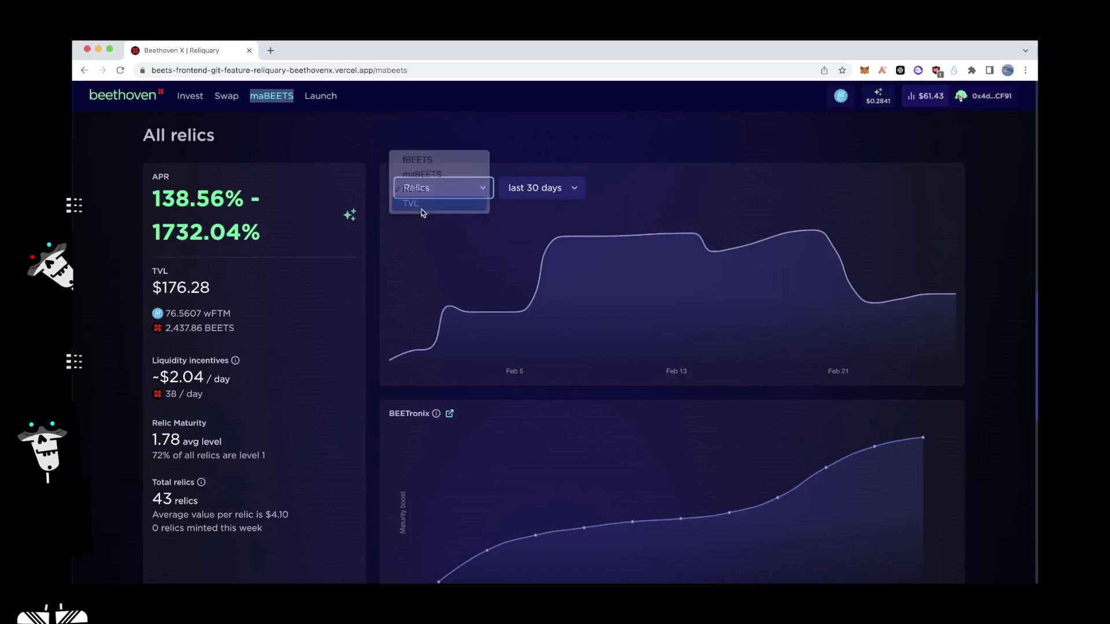
left_click(422, 207)
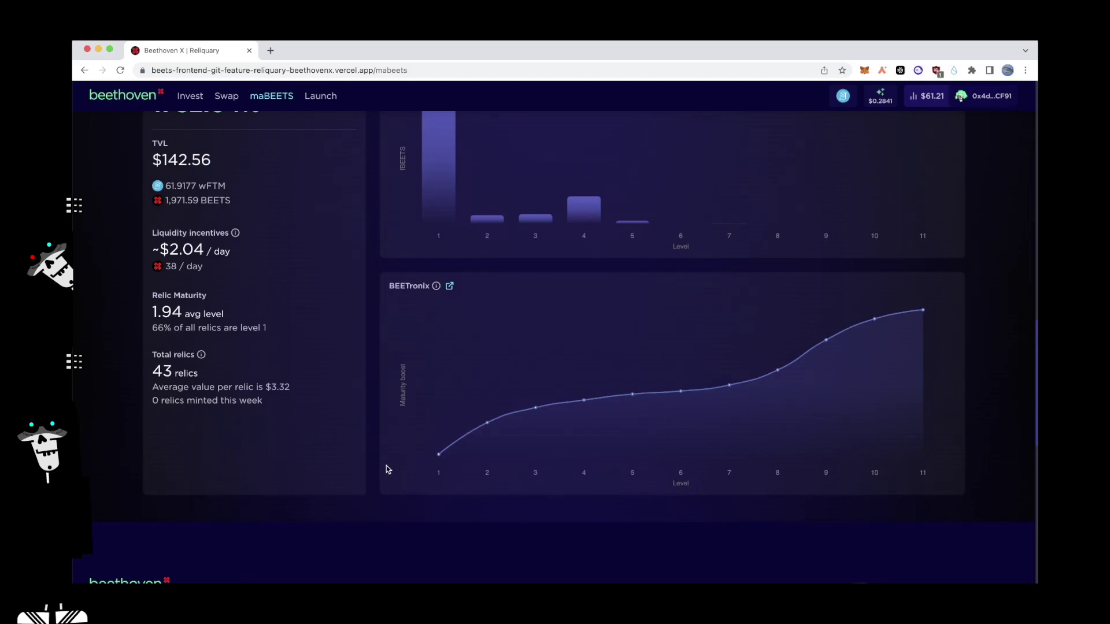
Read the BEETronix maturity boost for relic levels 1 to 11 from the info icon and curve.
mouse_move(436, 289)
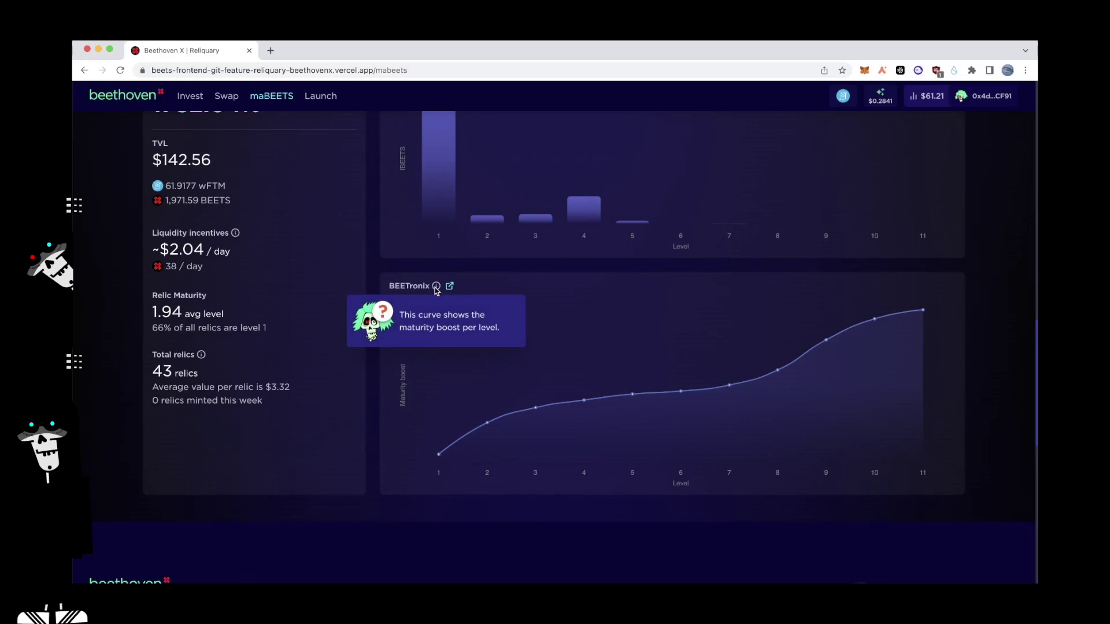
mouse_move(513, 417)
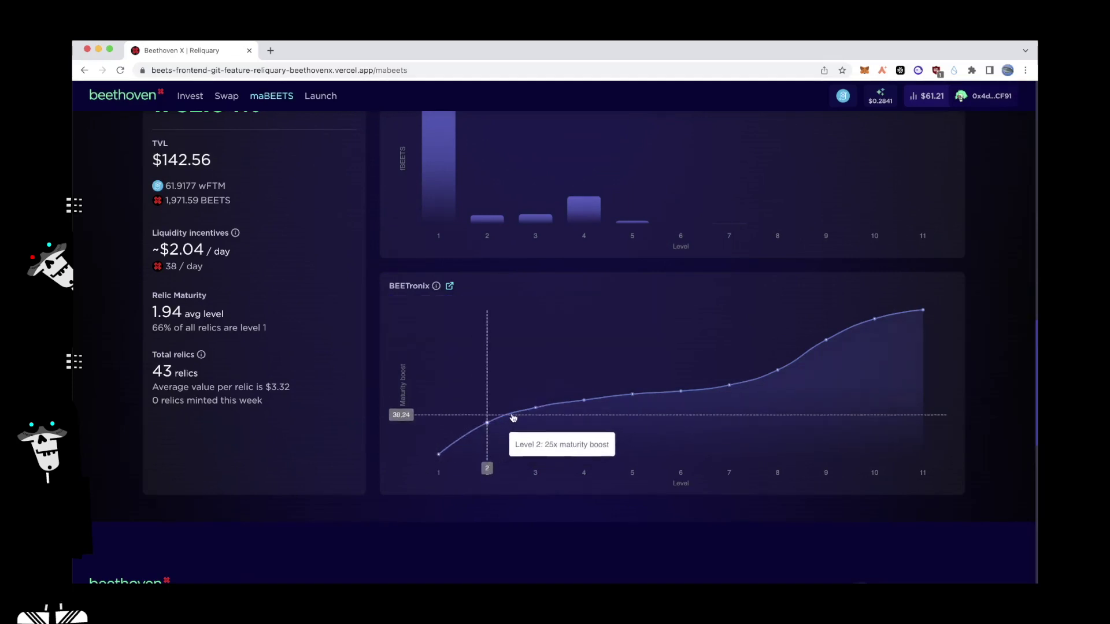